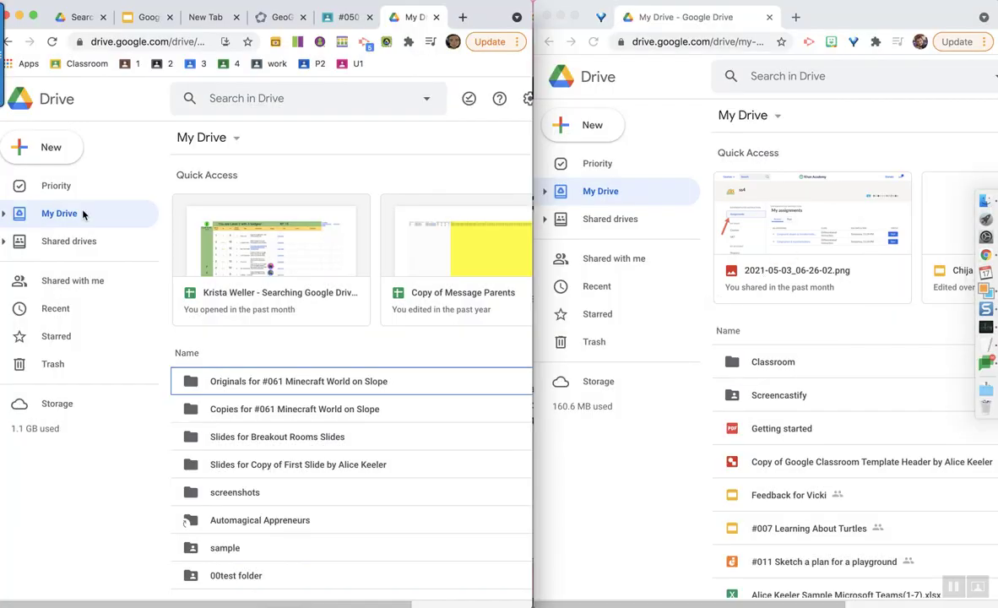
- Create a new My Drive folder called 'Share With Myself'
left_click(47, 145)
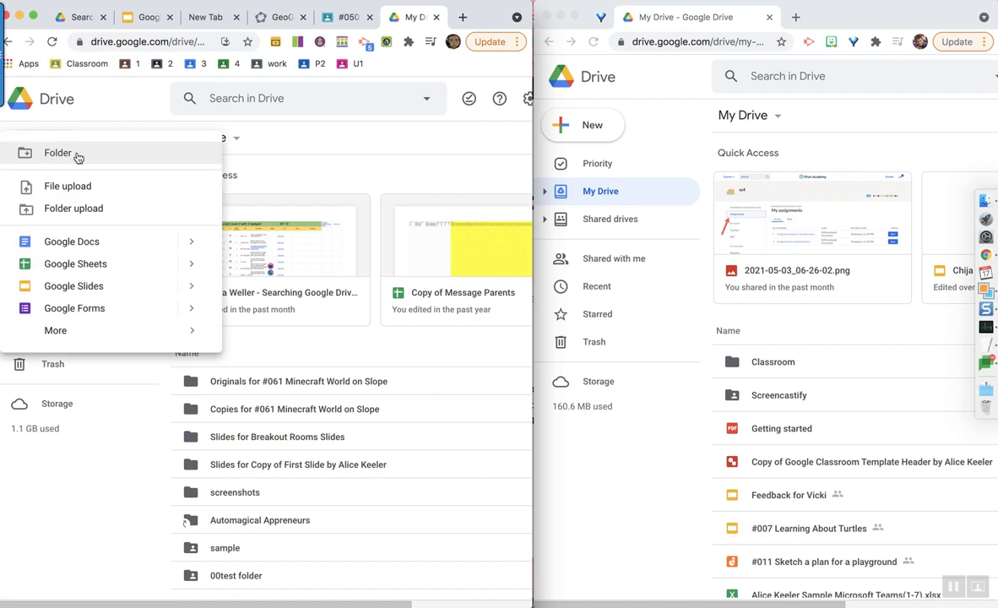
left_click(78, 157)
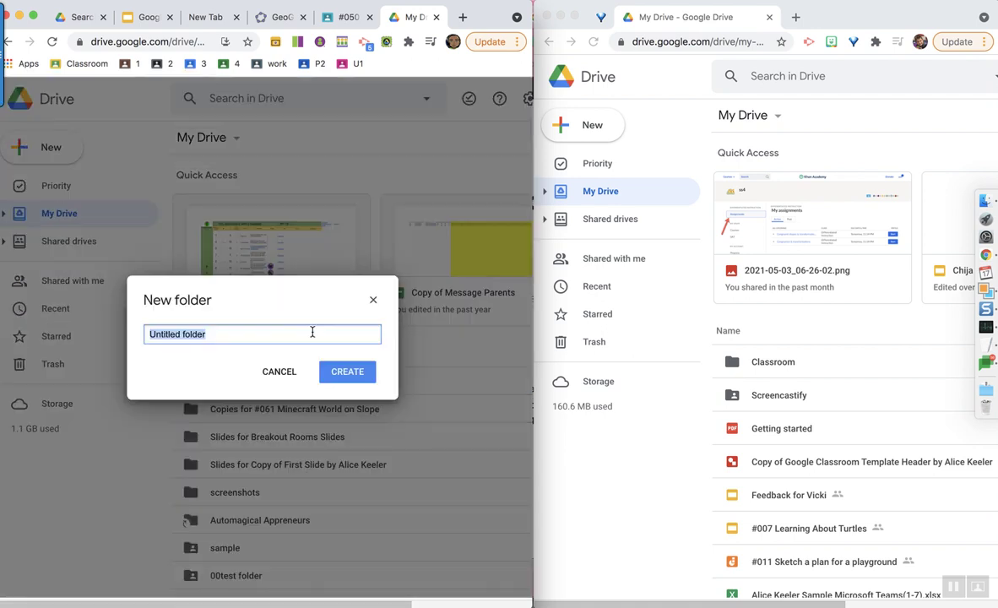
type("Share With Myself")
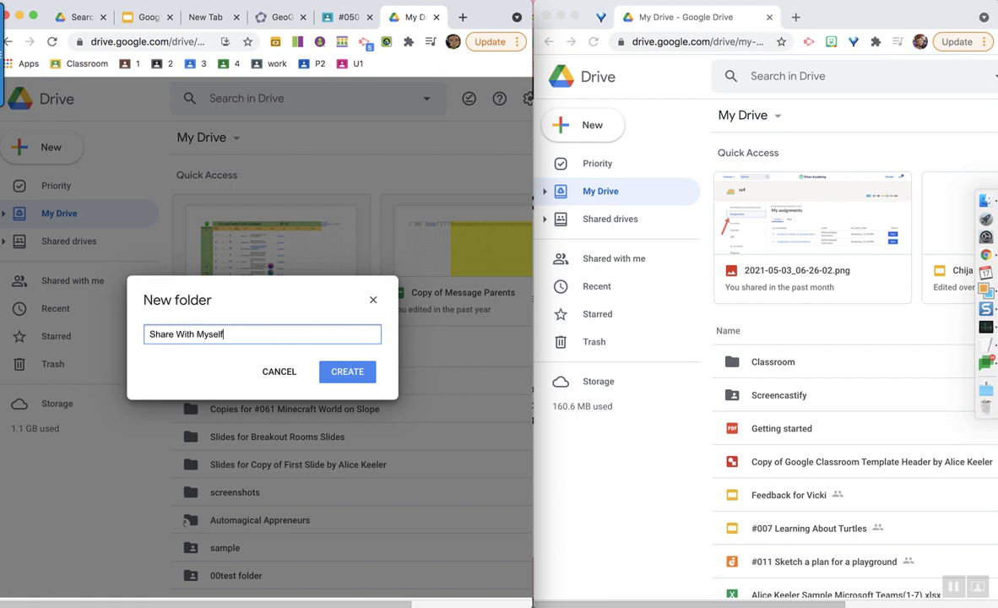
left_click(356, 373)
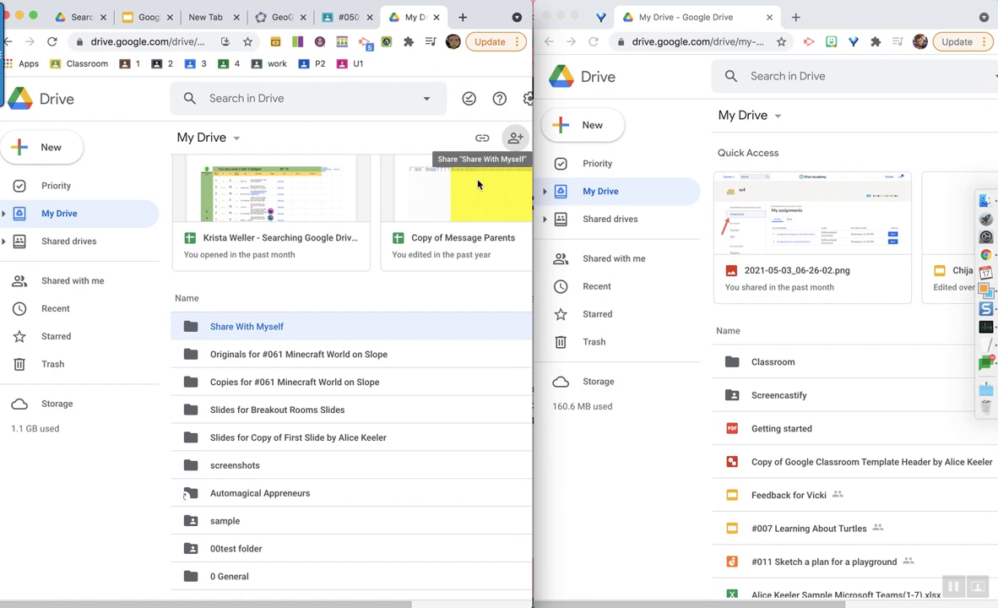
- Share the Share With Myself folder with the second account's e-mail address and send the invite
right_click(233, 329)
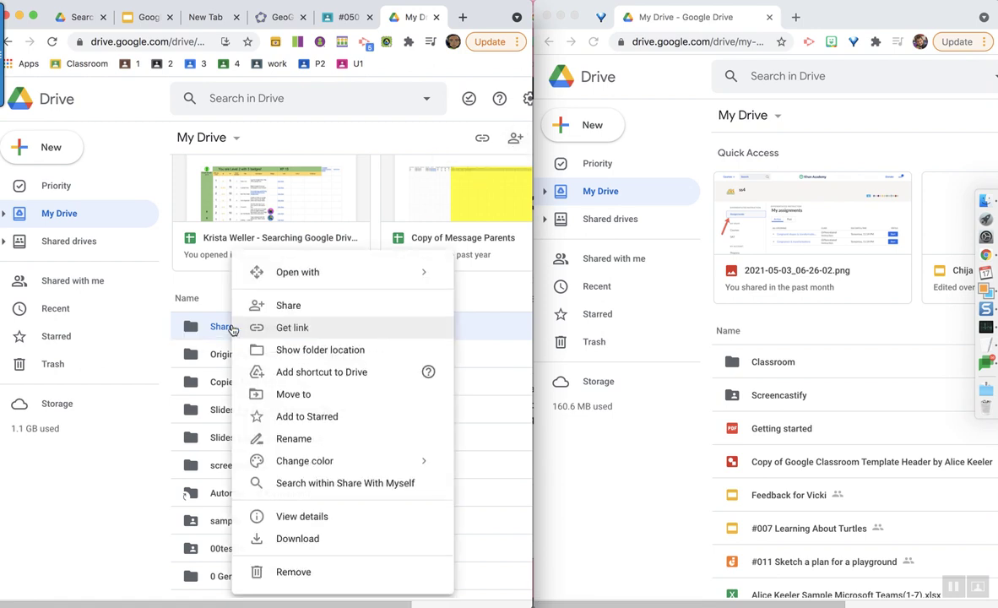
left_click(277, 314)
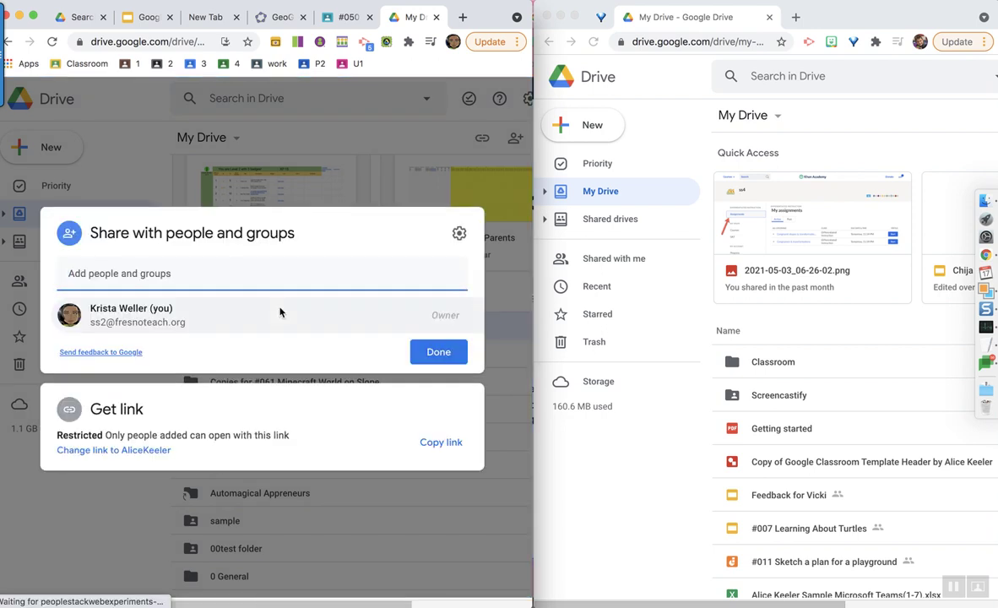
left_click(238, 278)
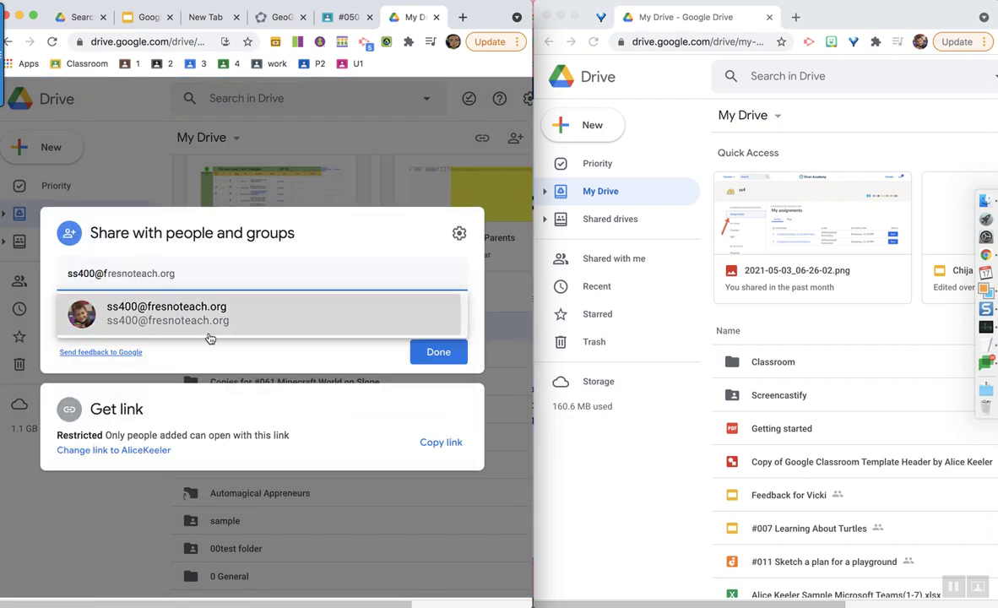
left_click(209, 334)
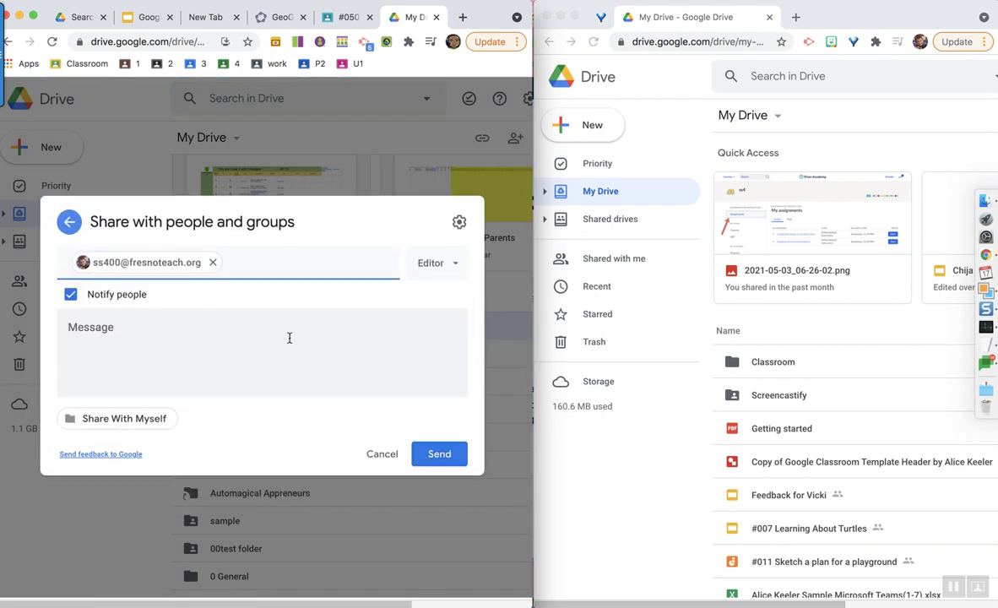
left_click(424, 447)
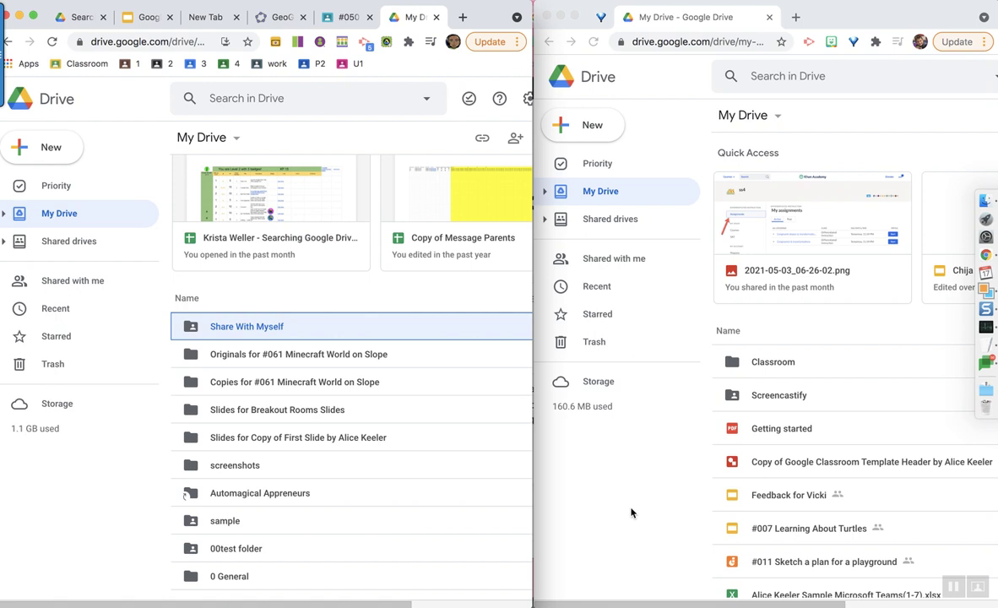
- Check that Share With Myself appears under the second account's Shared with me, then open it in the first account
left_click(632, 512)
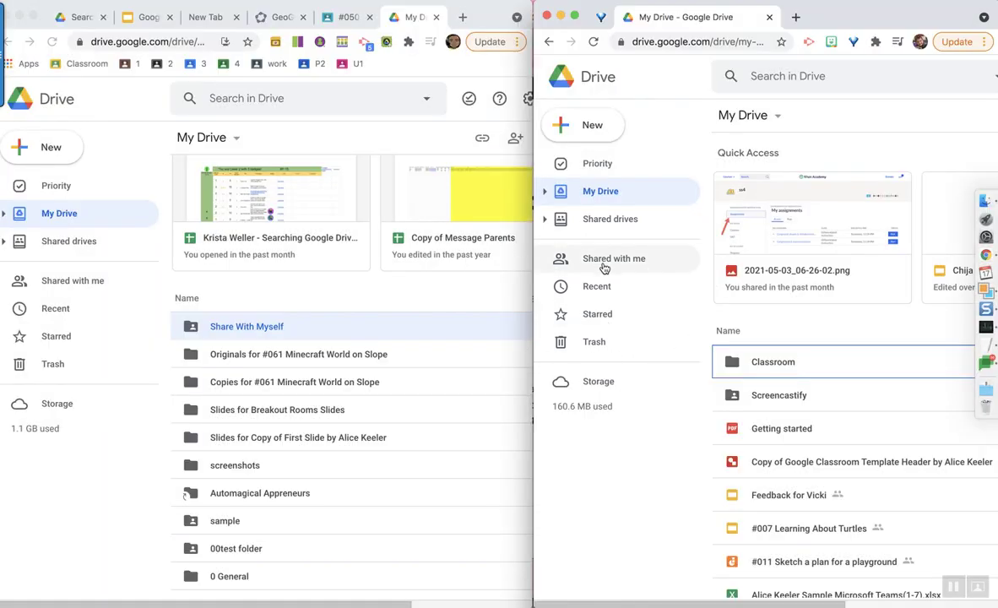
left_click(602, 267)
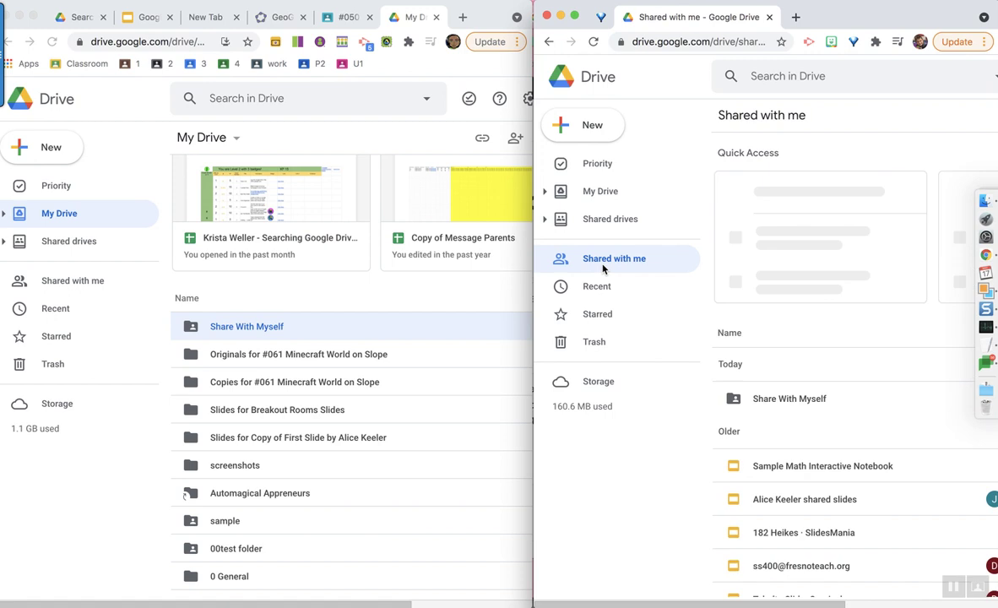
left_click(780, 404)
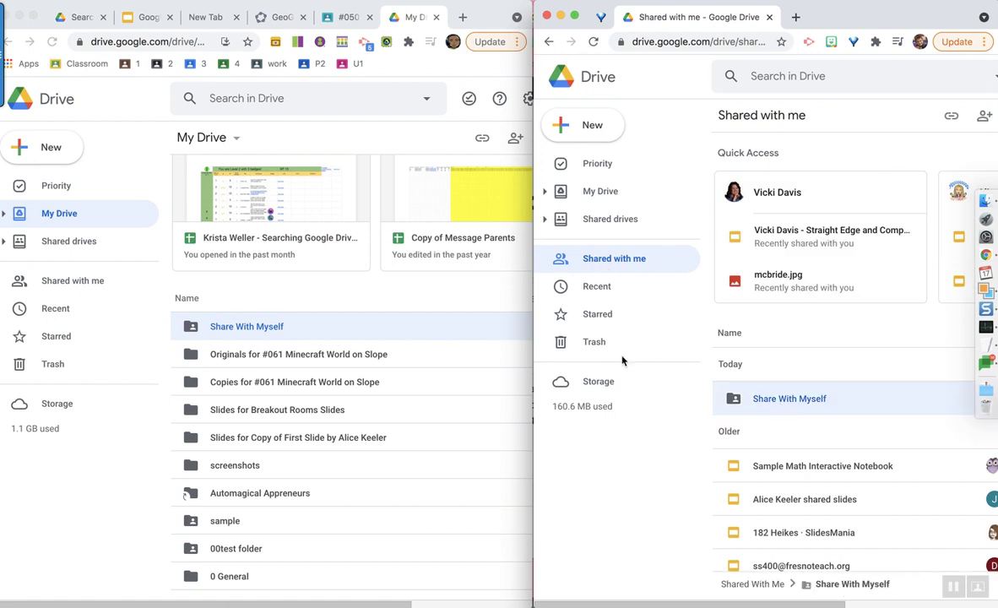
left_click(305, 328)
double_click(217, 327)
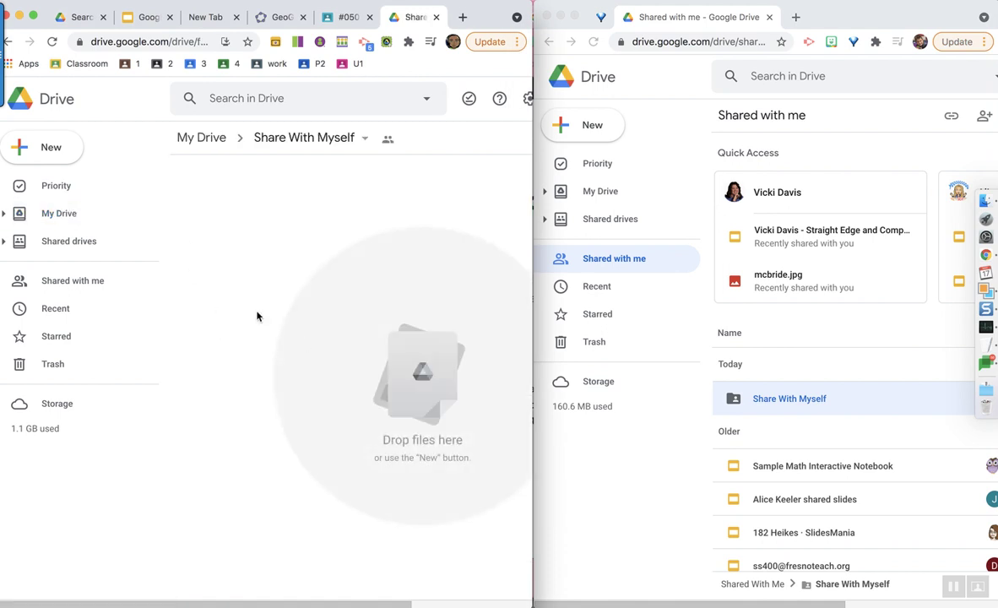
- Move the most recent image file from Recent into Share With Myself, accepting the access change
left_click(67, 317)
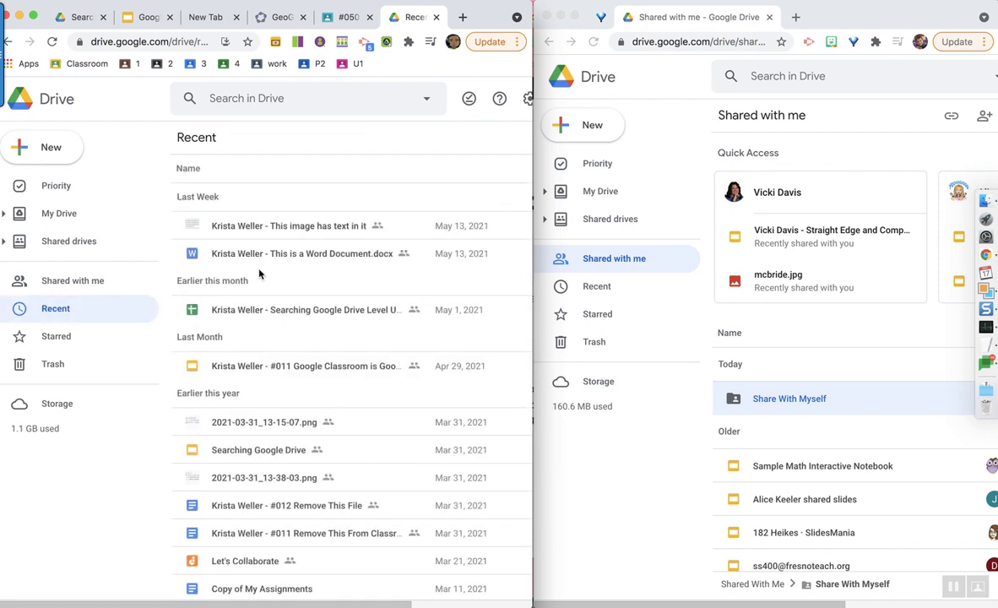
left_click(253, 228)
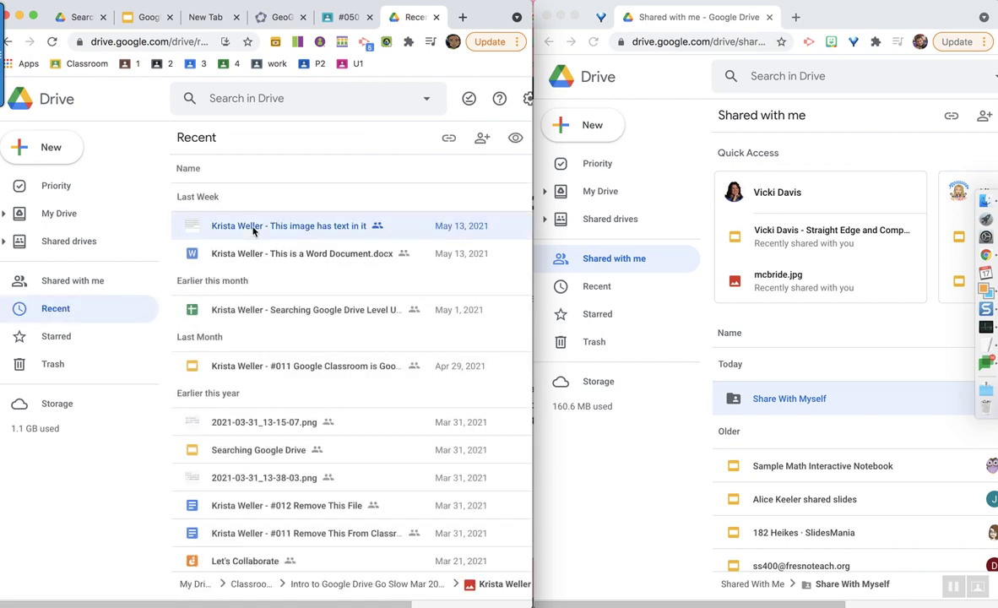
right_click(252, 231)
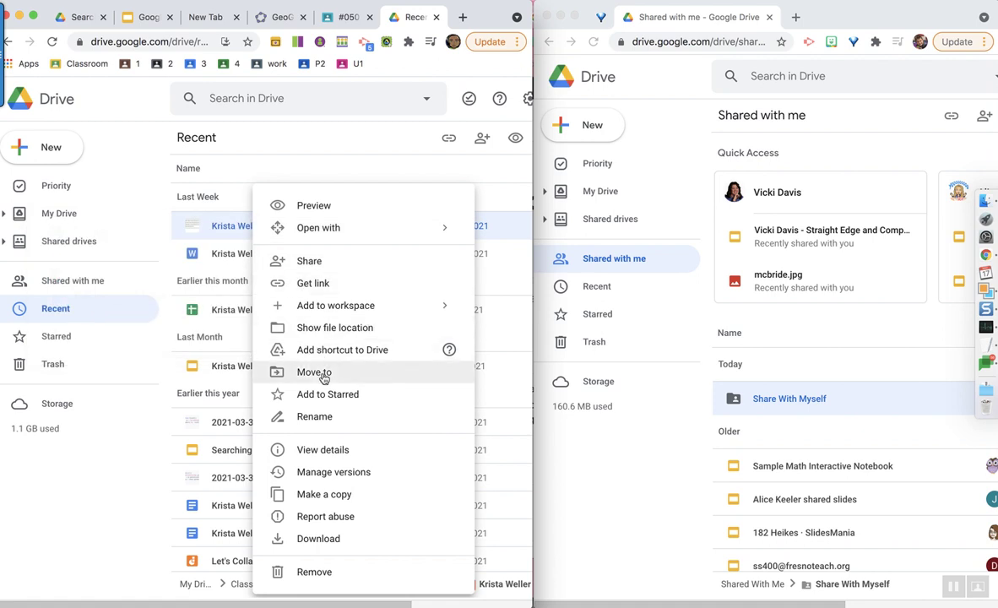
left_click(324, 376)
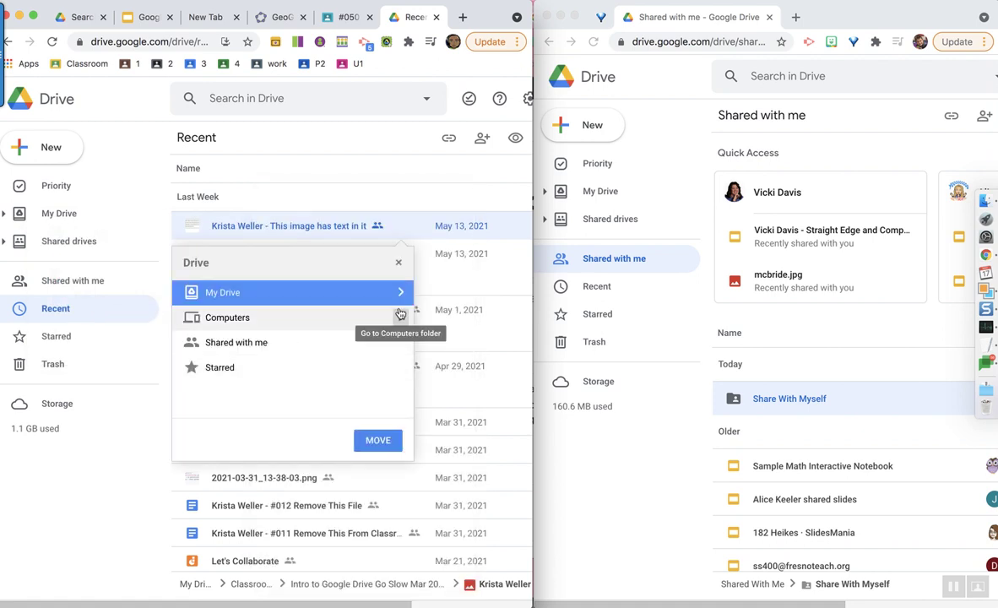
left_click(400, 292)
scroll(280, 329, "down", 3)
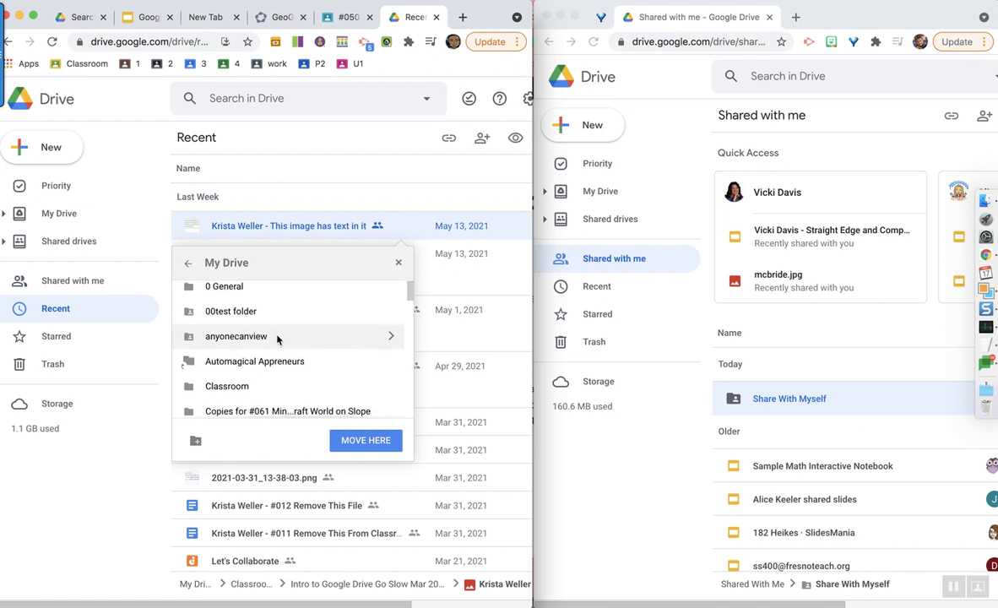
scroll(278, 338, "down", 2)
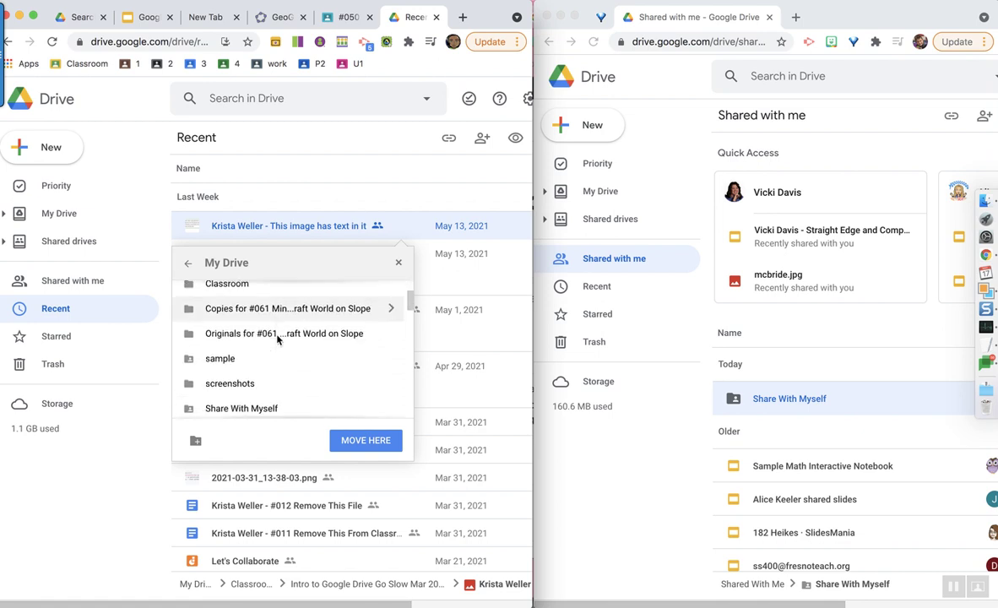
left_click(262, 365)
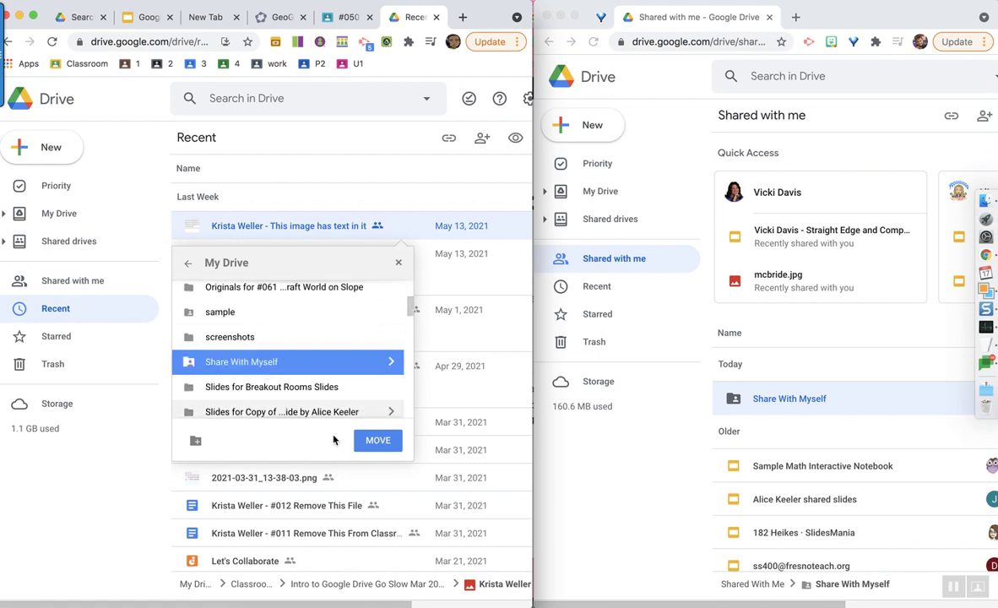
left_click(378, 441)
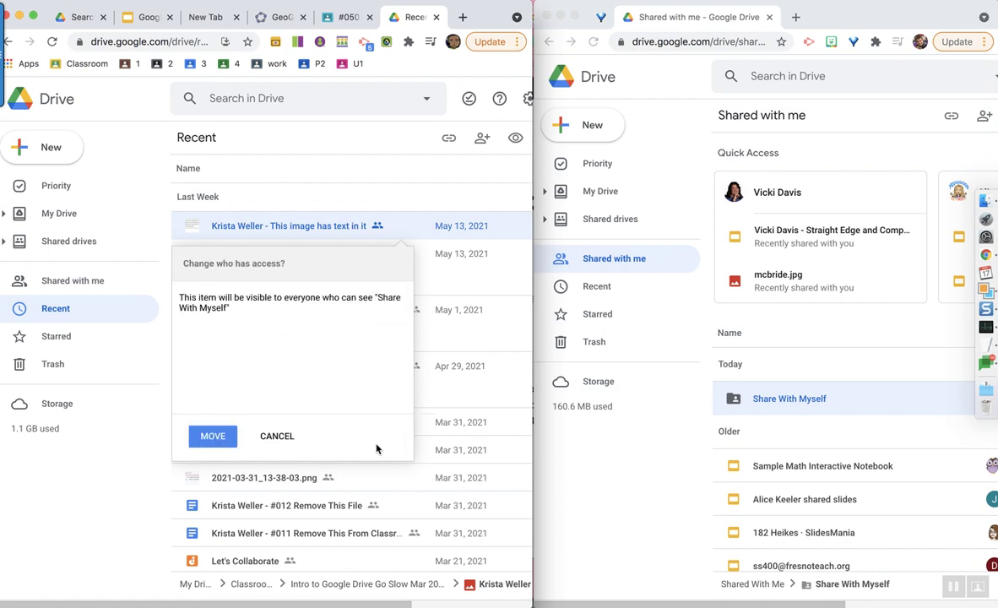
left_click(217, 435)
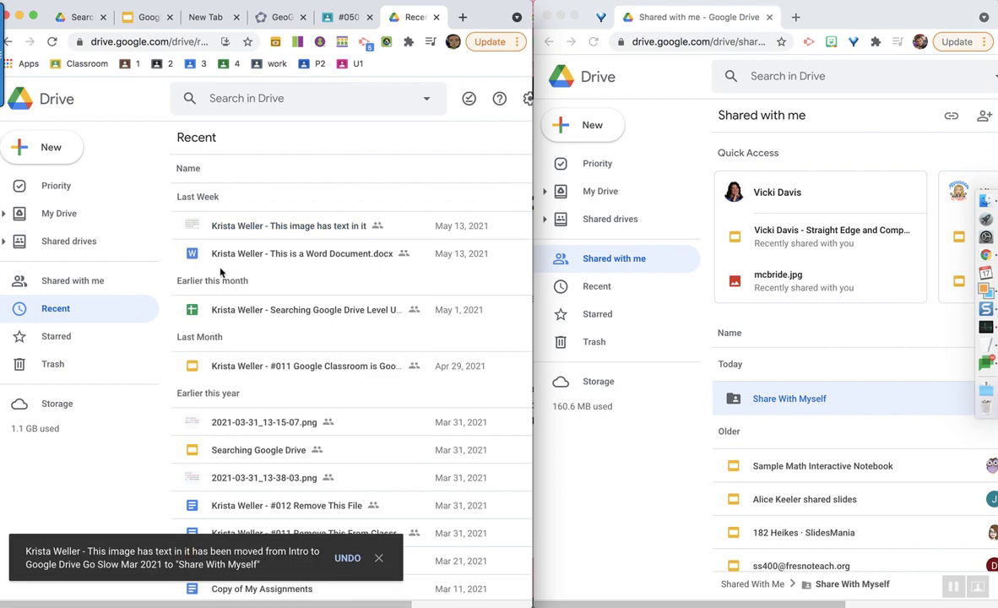
- Prefix the folder name with 0 to make '0Share With Myself', then return to Recent
left_click(52, 209)
left_click(249, 384)
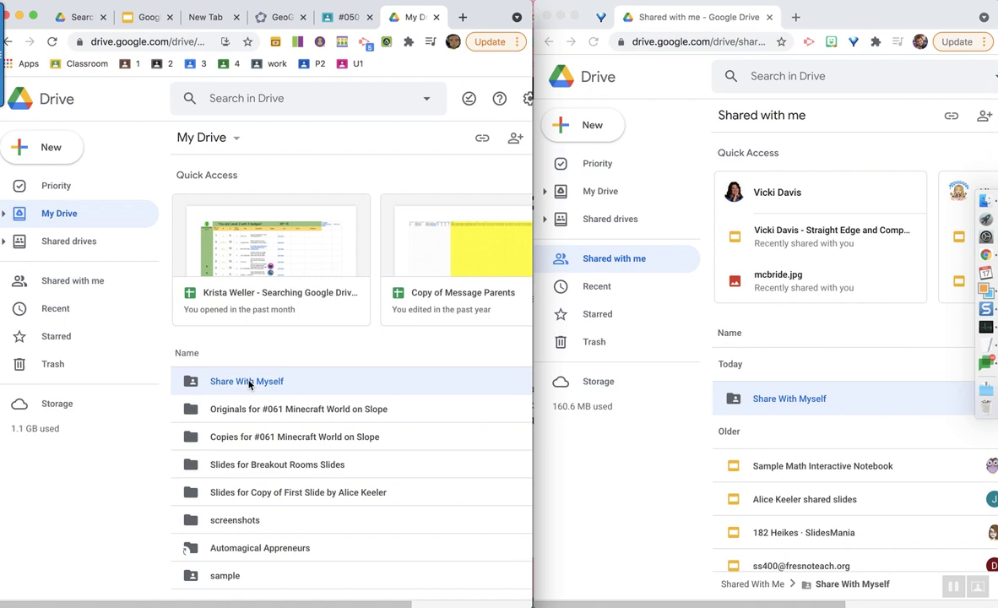
key("n")
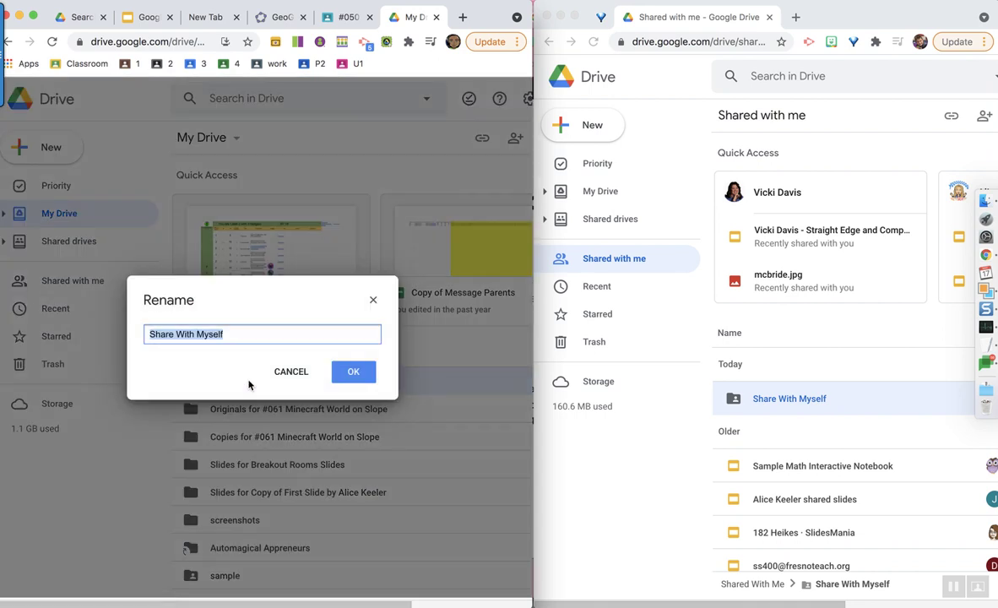
key("Left")
type("0")
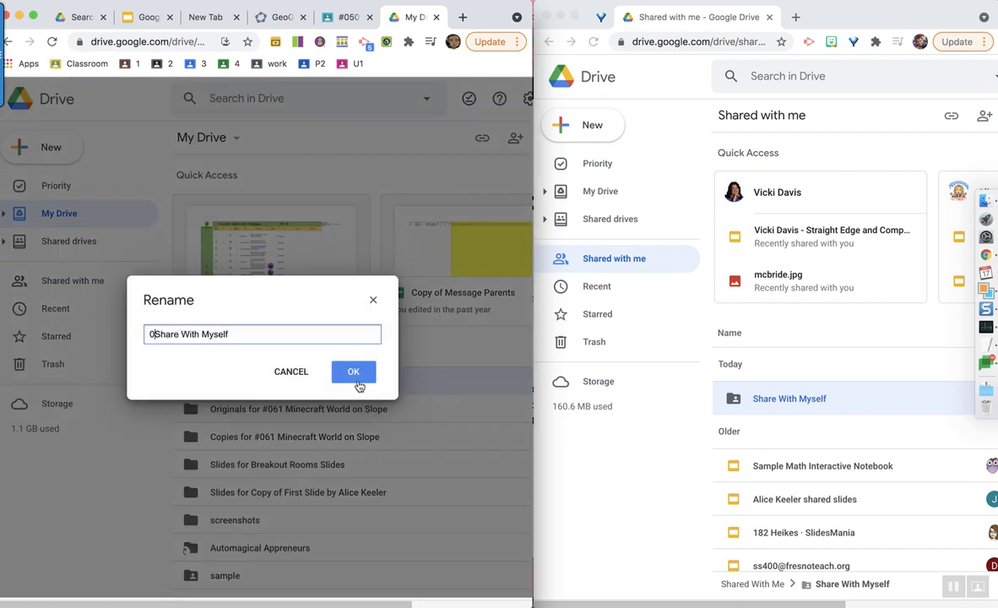
left_click(350, 372)
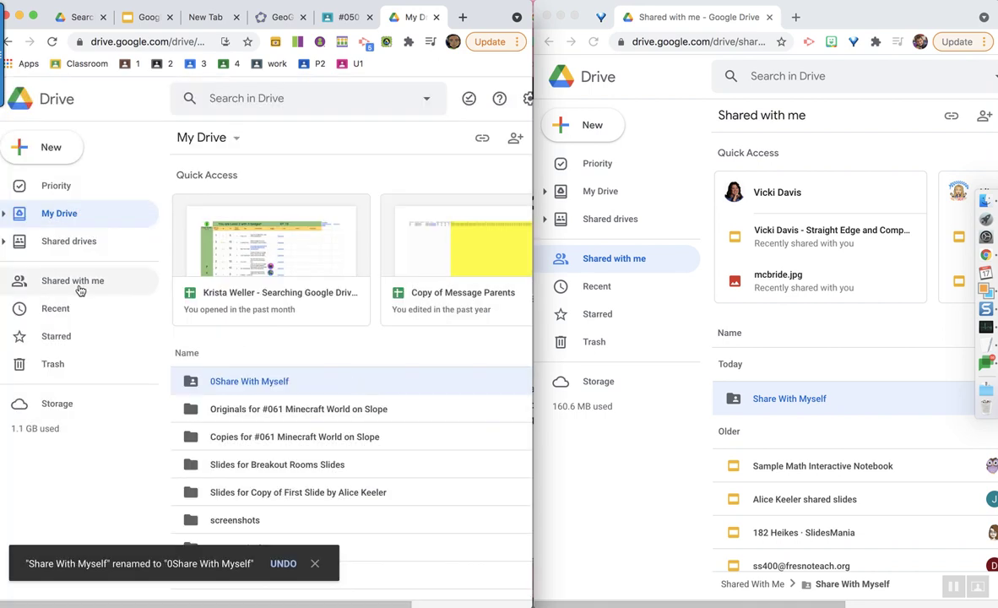
left_click(61, 309)
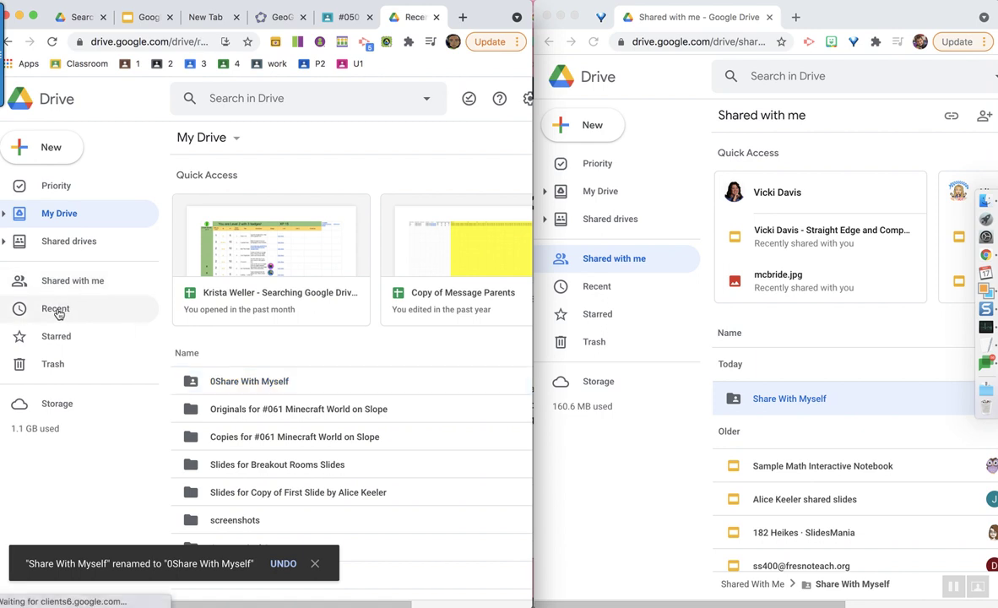
- Move the recent Word document into 0Share With Myself, confirming the access change
left_click(296, 254)
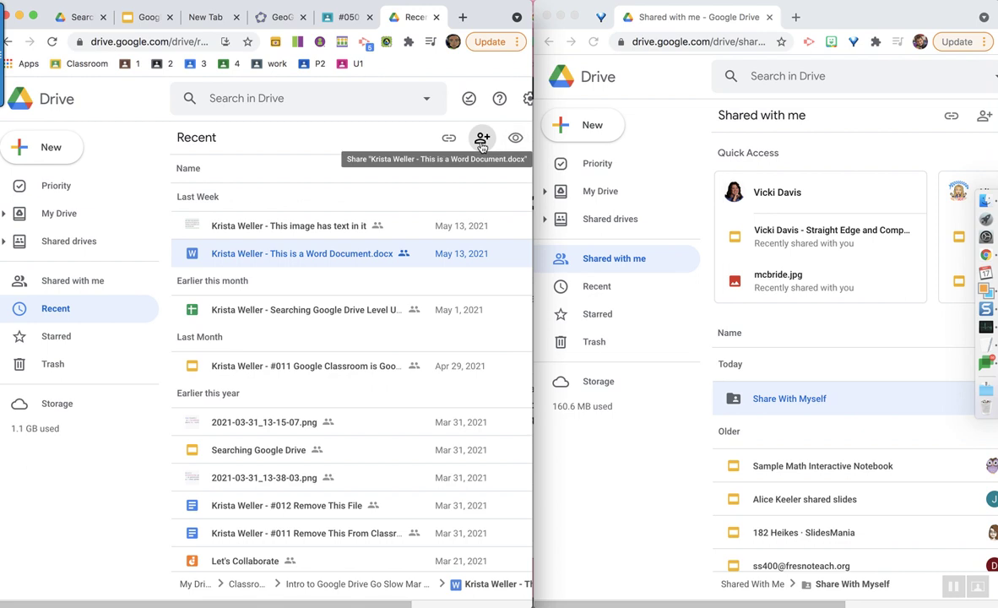
right_click(374, 266)
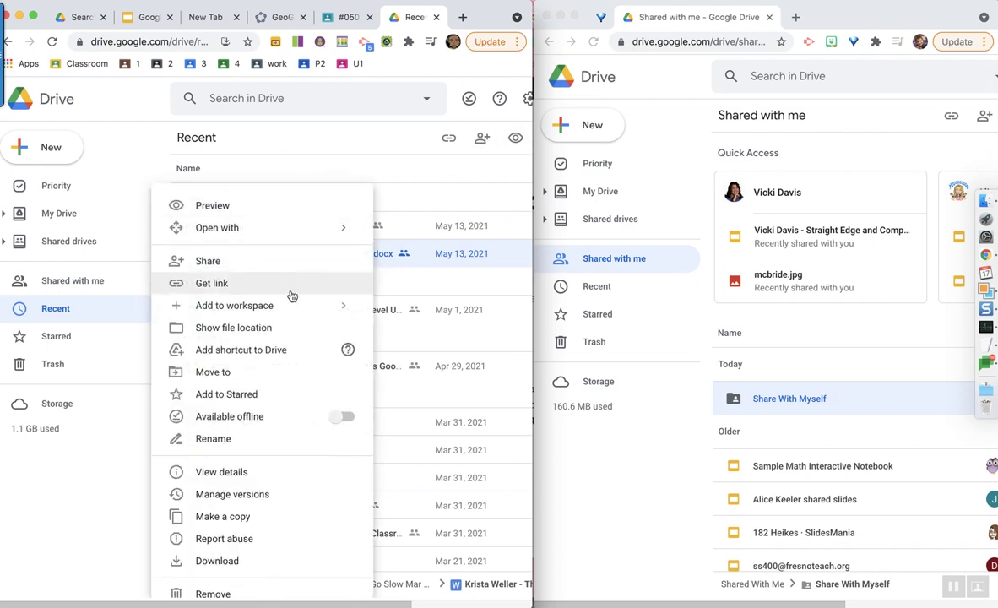
left_click(267, 371)
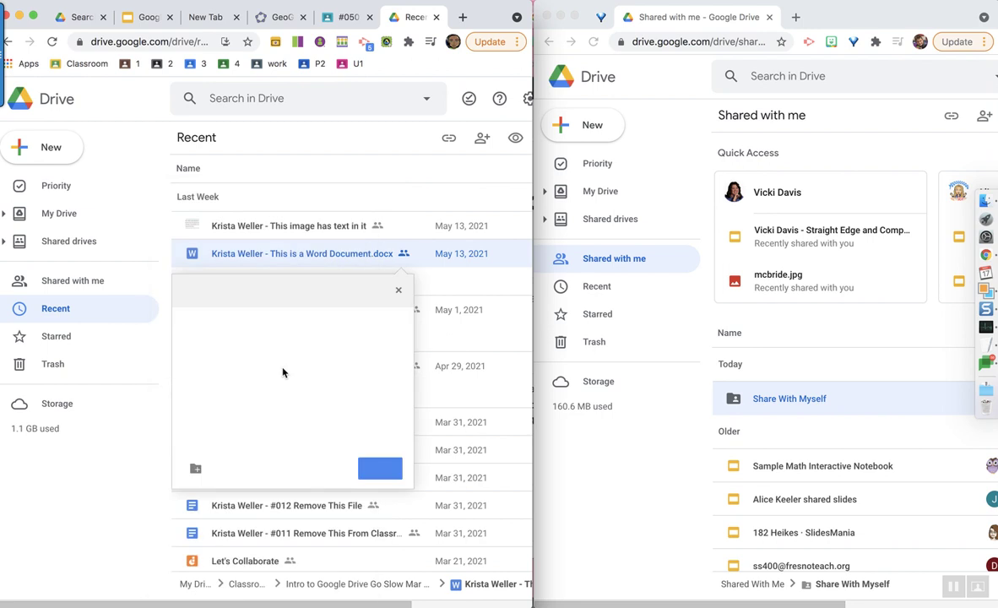
left_click(401, 319)
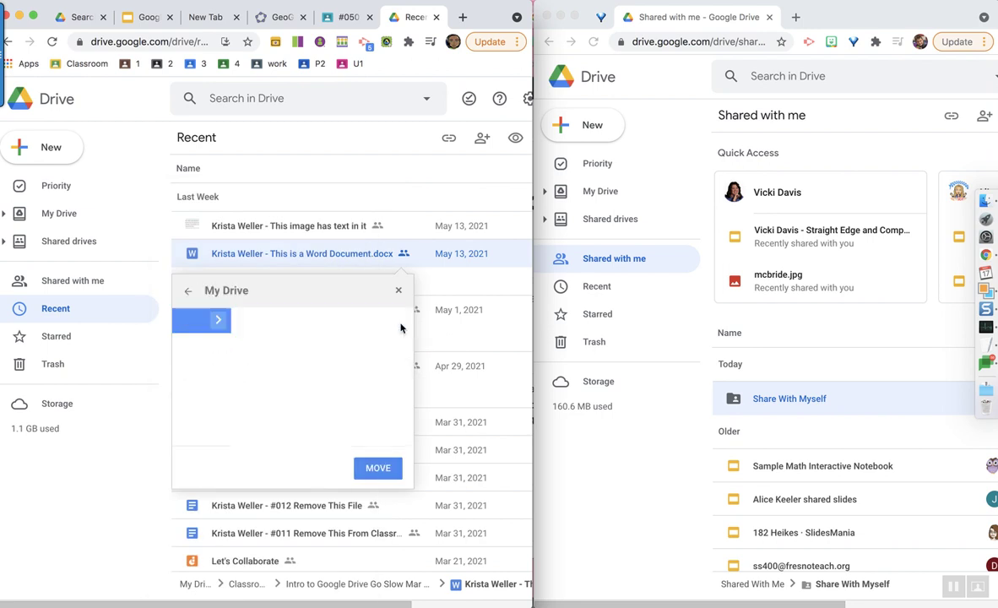
left_click(211, 345)
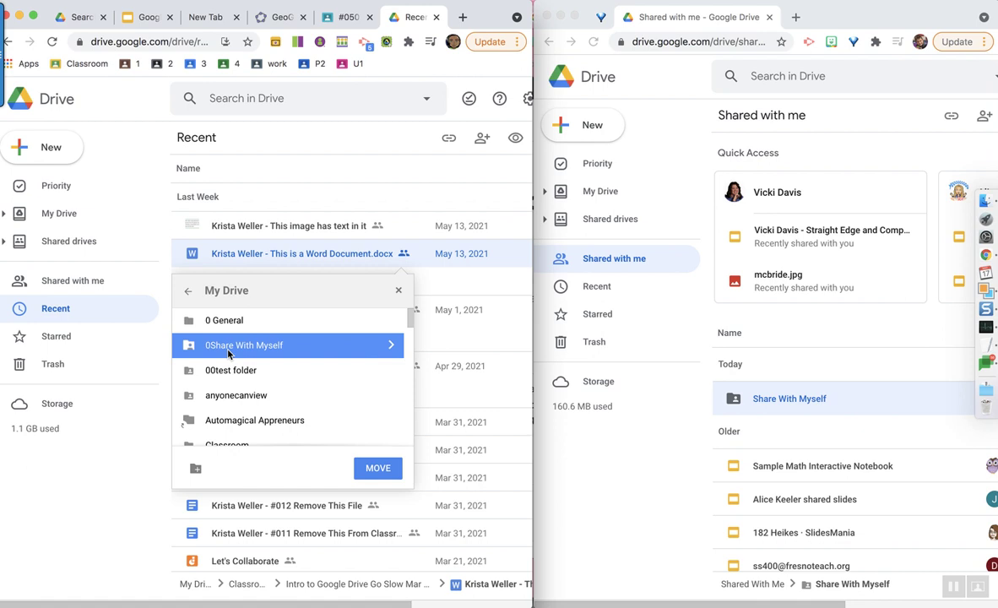
left_click(377, 475)
left_click(205, 465)
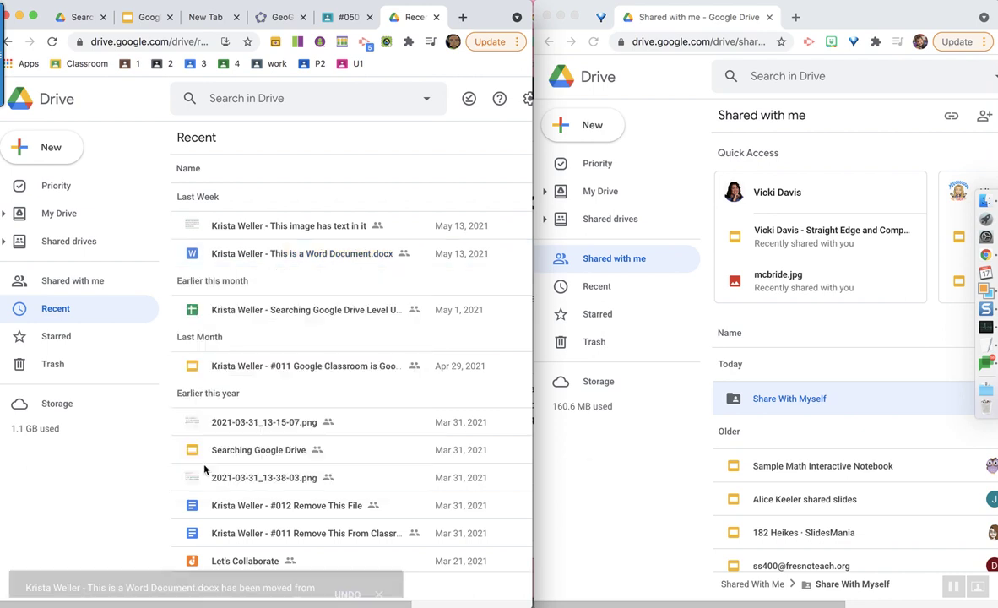
- Open the shared folder in the second account's window and select the #011 Google Classroom file
left_click(775, 401)
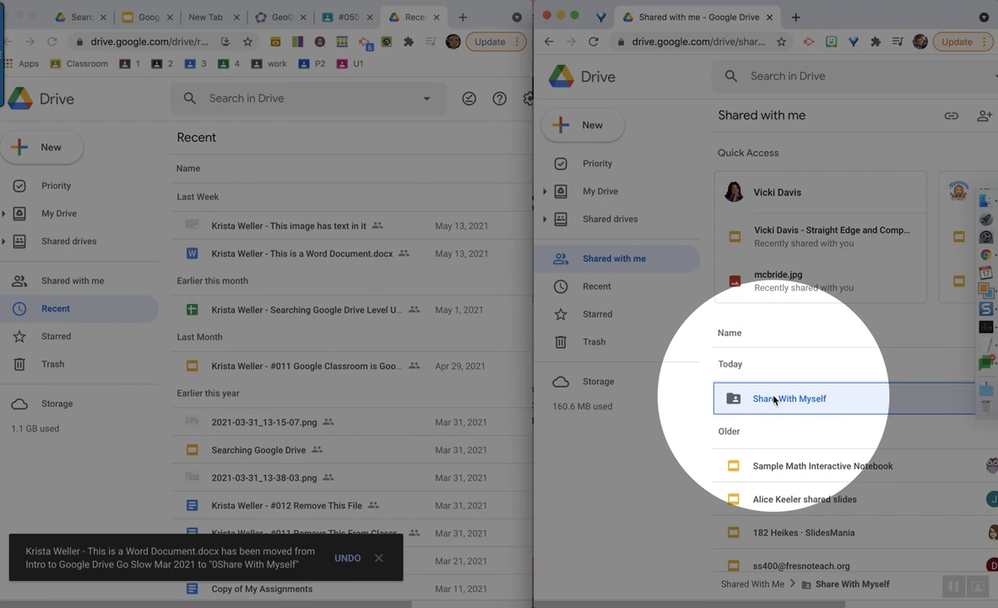
double_click(775, 401)
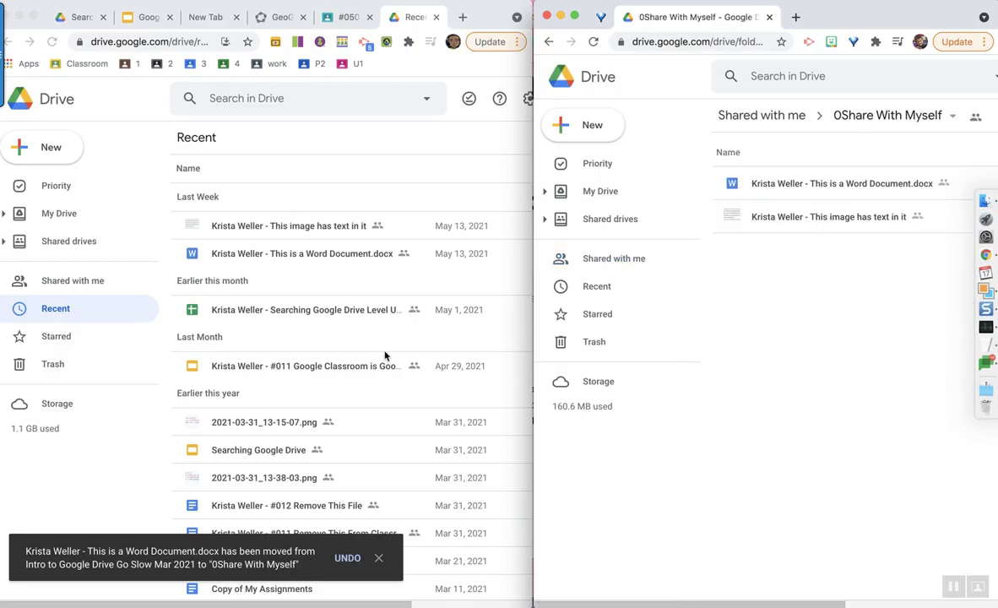
left_click(348, 385)
left_click(363, 373)
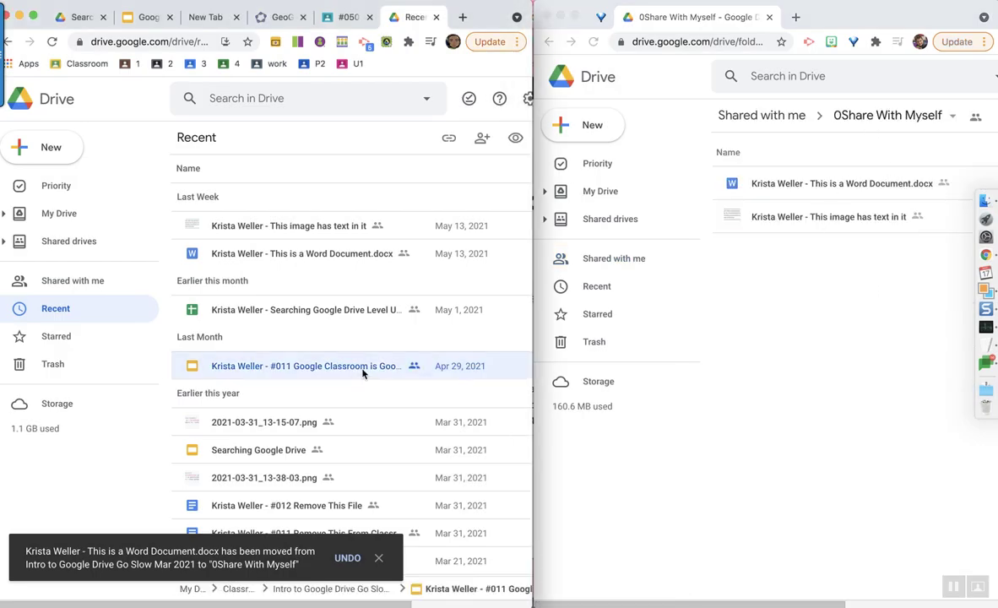
right_click(363, 373)
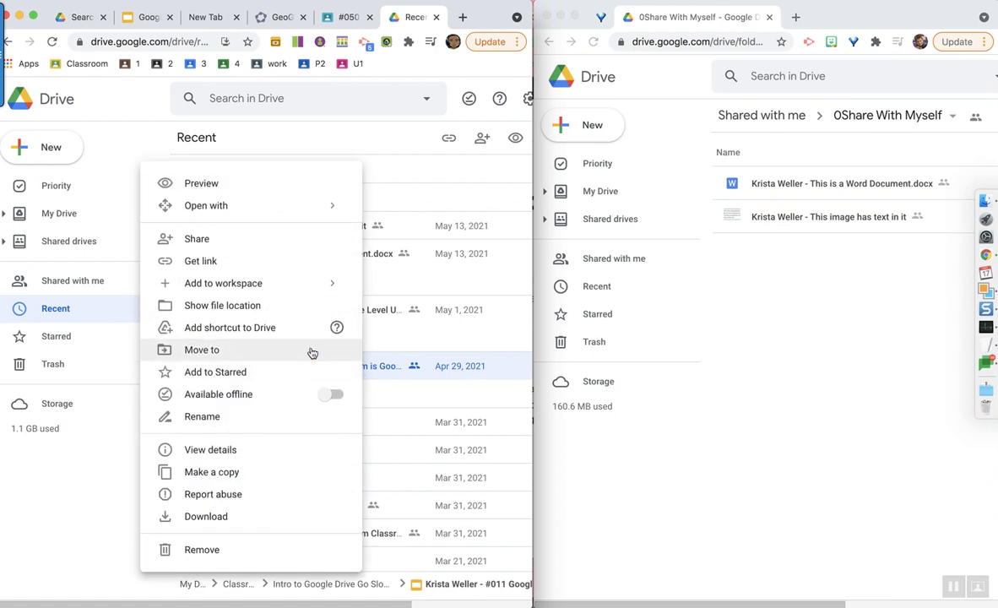
- Move the #011 Google Classroom file into 0Share With Myself, confirming the access change
left_click(311, 352)
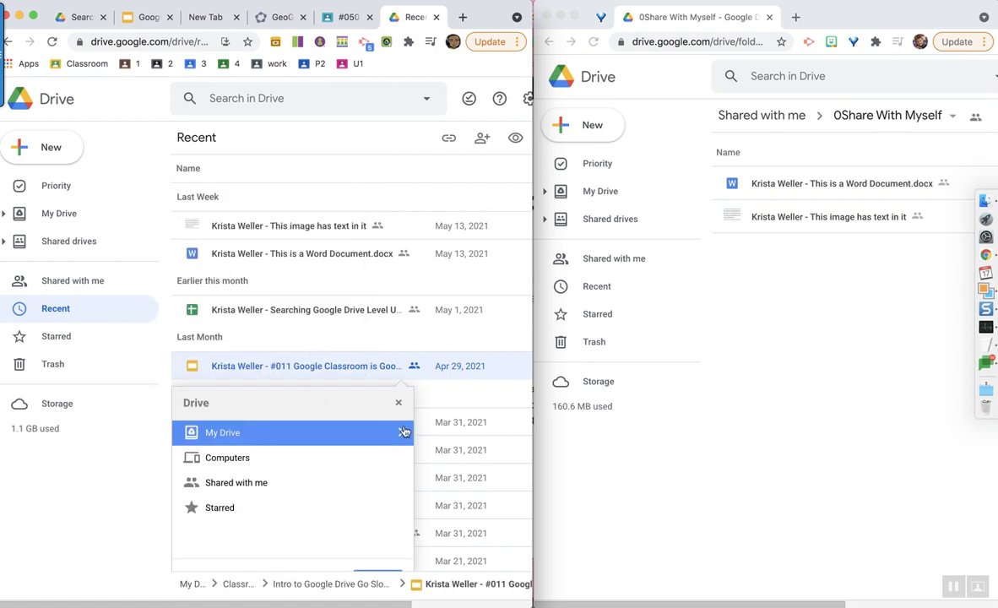
left_click(403, 432)
left_click(257, 459)
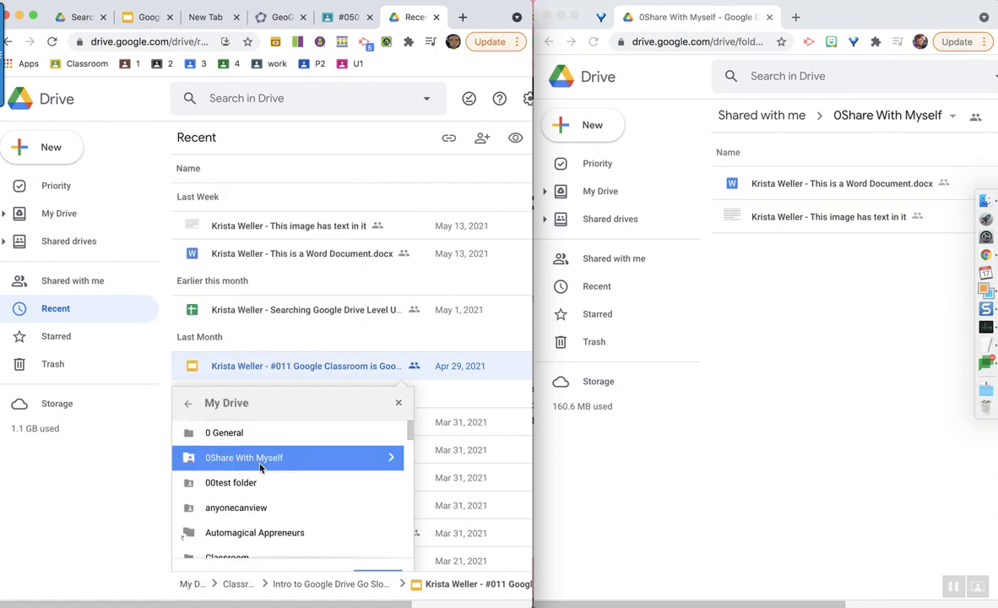
scroll(363, 543, "down", 3)
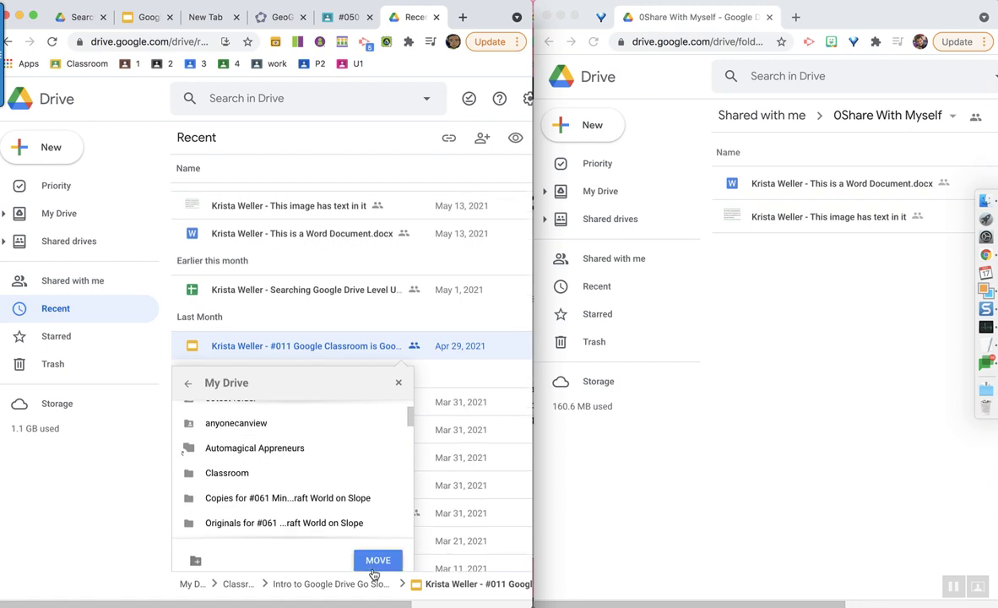
left_click(374, 559)
left_click(213, 546)
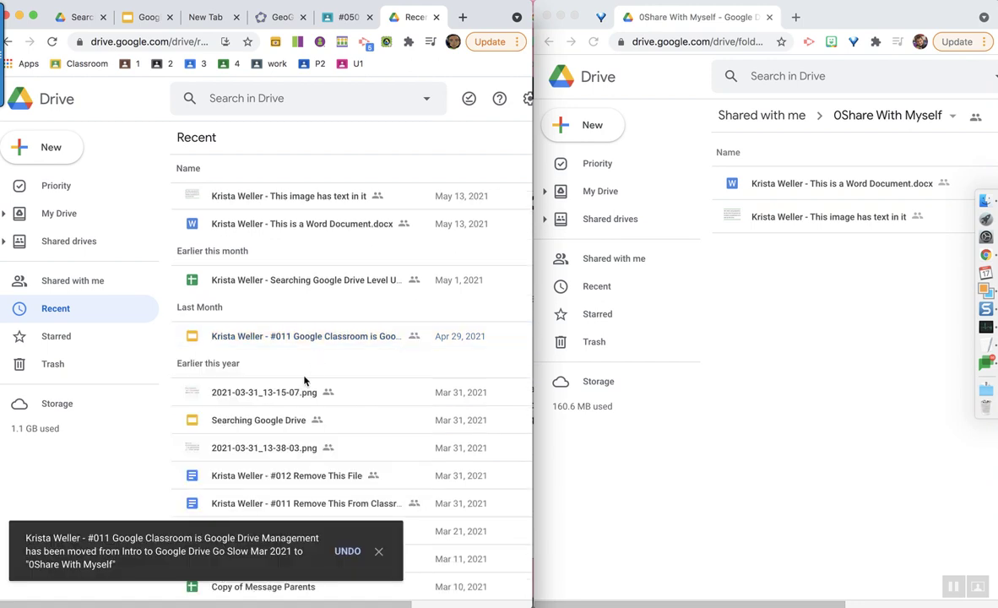
- Select the png, #012 Remove This File, Let's Collaborate and Copy of Message Parents together
left_click(261, 393)
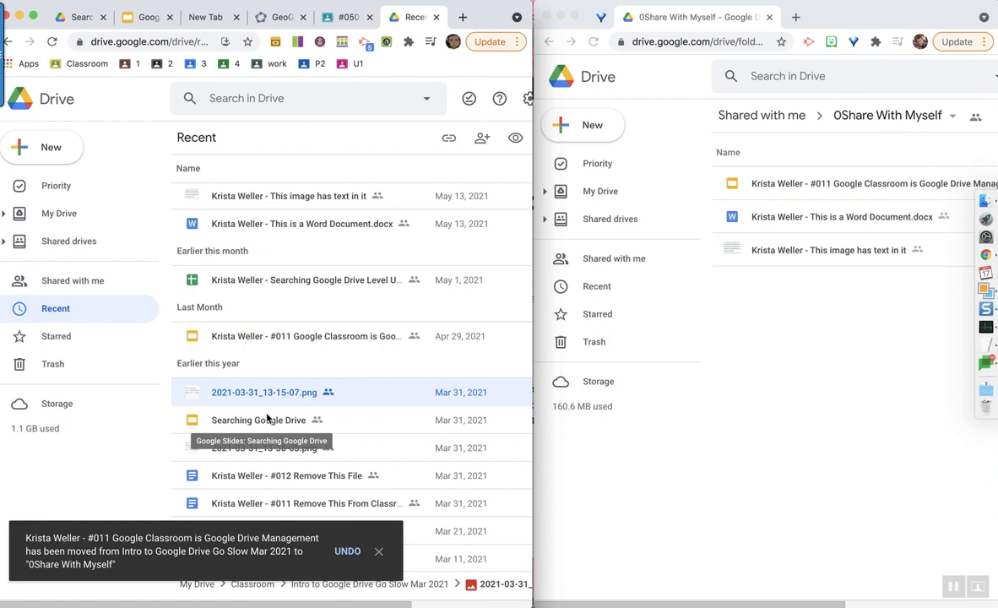
left_click(261, 477, "shift")
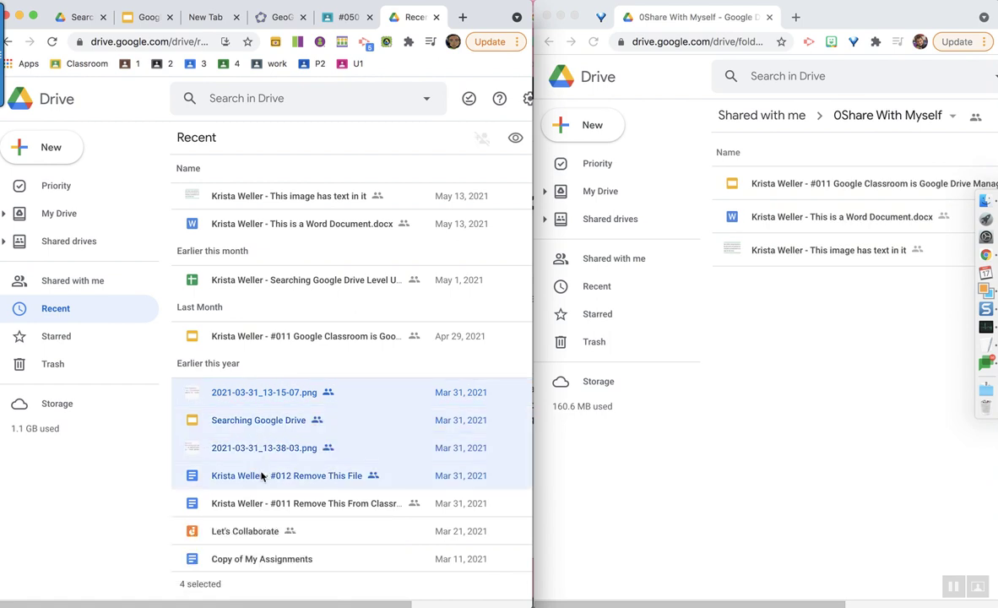
left_click(252, 392)
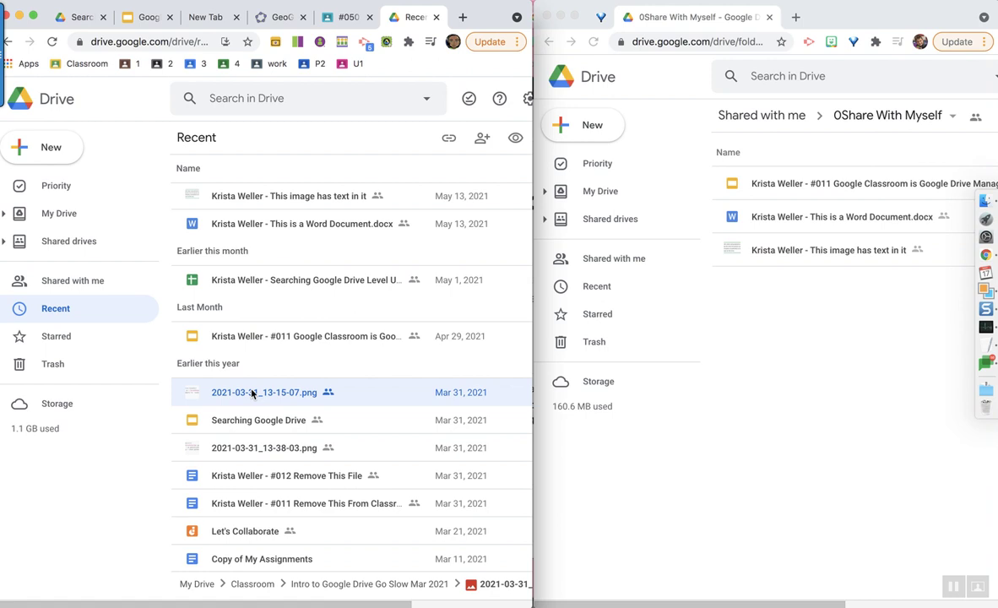
scroll(258, 431, "down", 1)
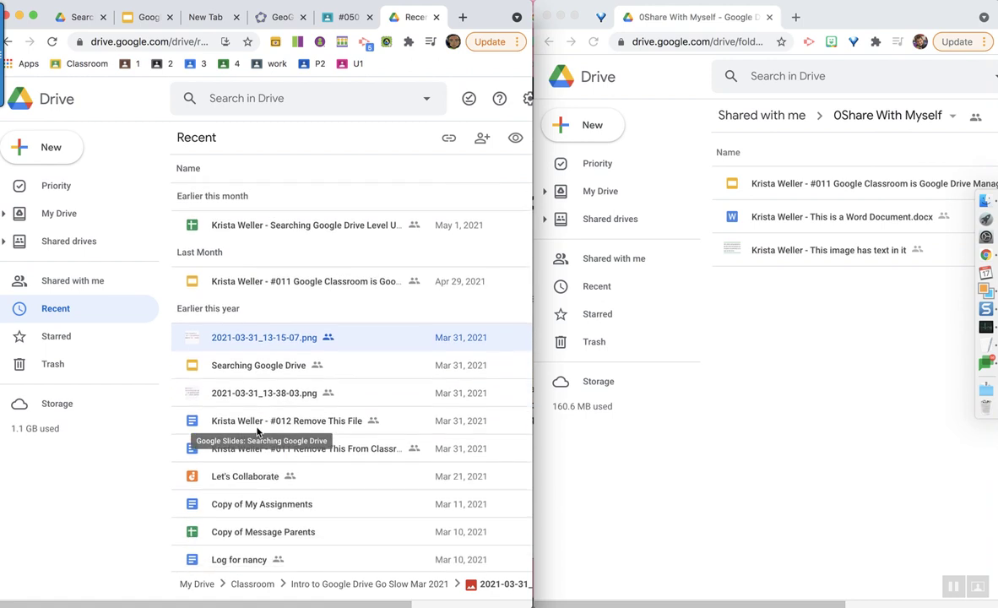
left_click(248, 532, "shift")
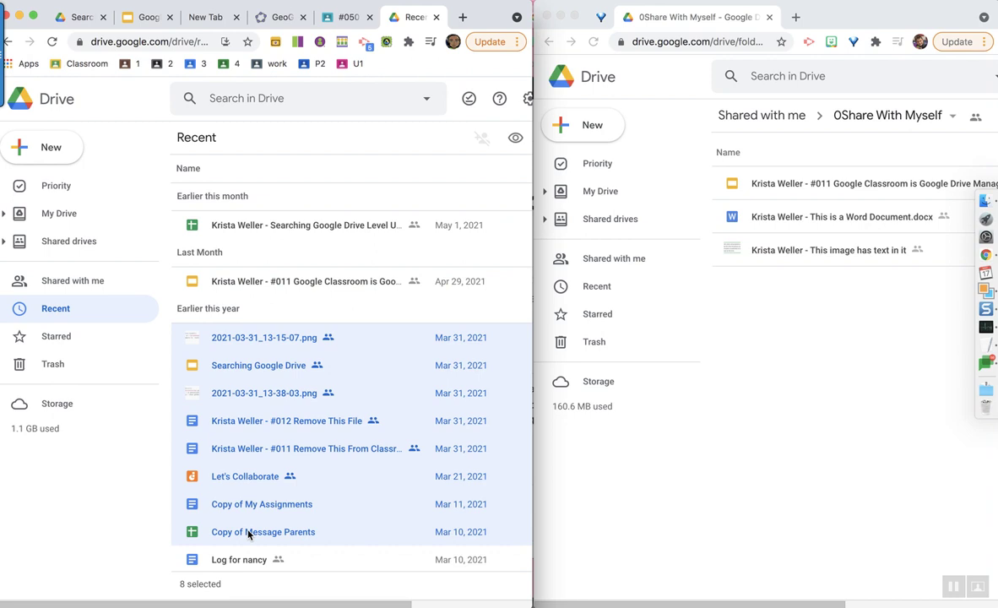
left_click(258, 344)
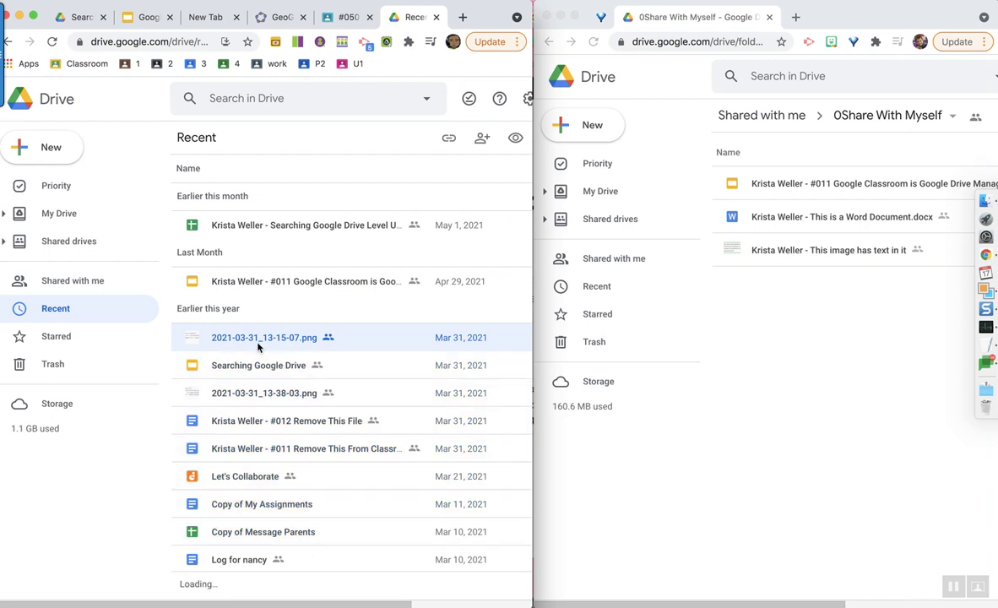
left_click(285, 424, "super")
left_click(249, 474, "super")
left_click(264, 534, "super")
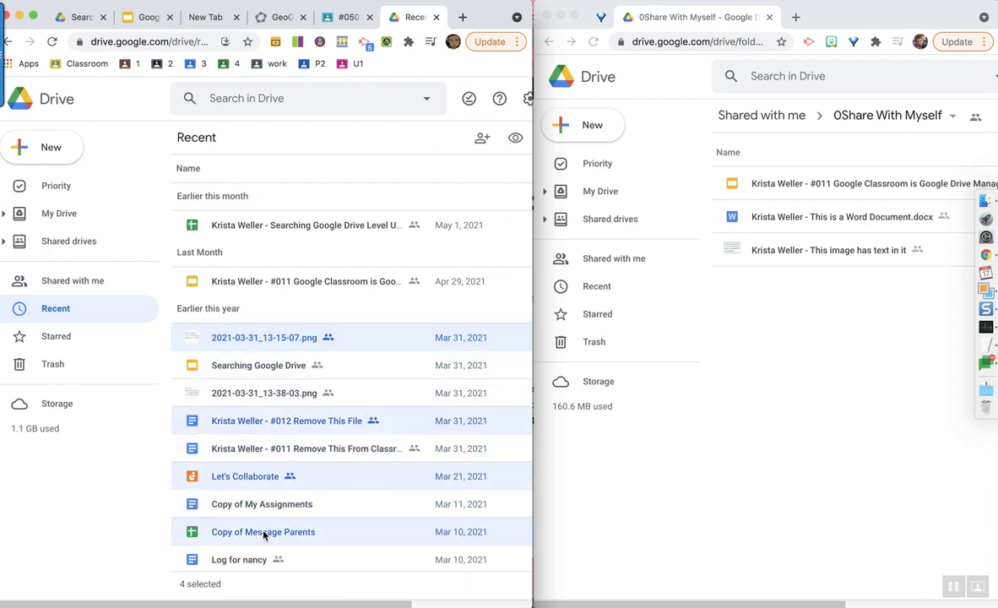
- Reselect just the two 2021-03-31 png screenshots plus #012 and #011 Remove This files
right_click(253, 342)
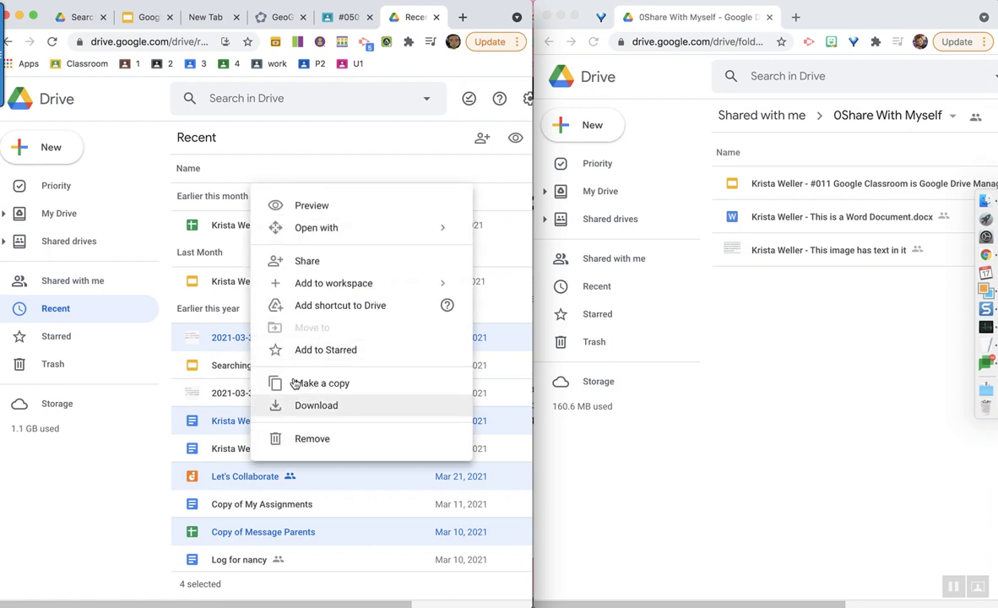
left_click(129, 438)
scroll(158, 475, "right", 5)
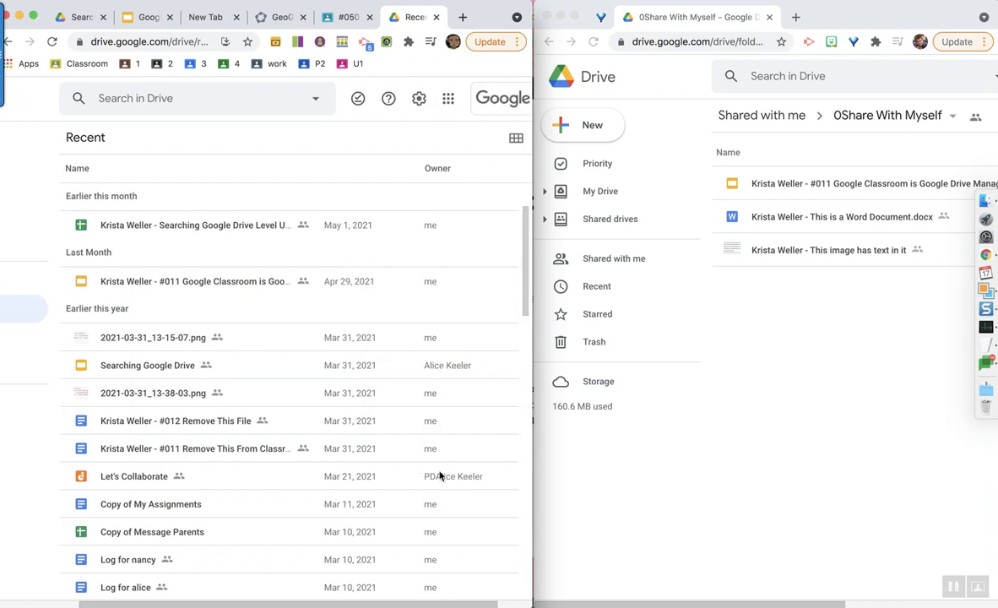
left_click(282, 339)
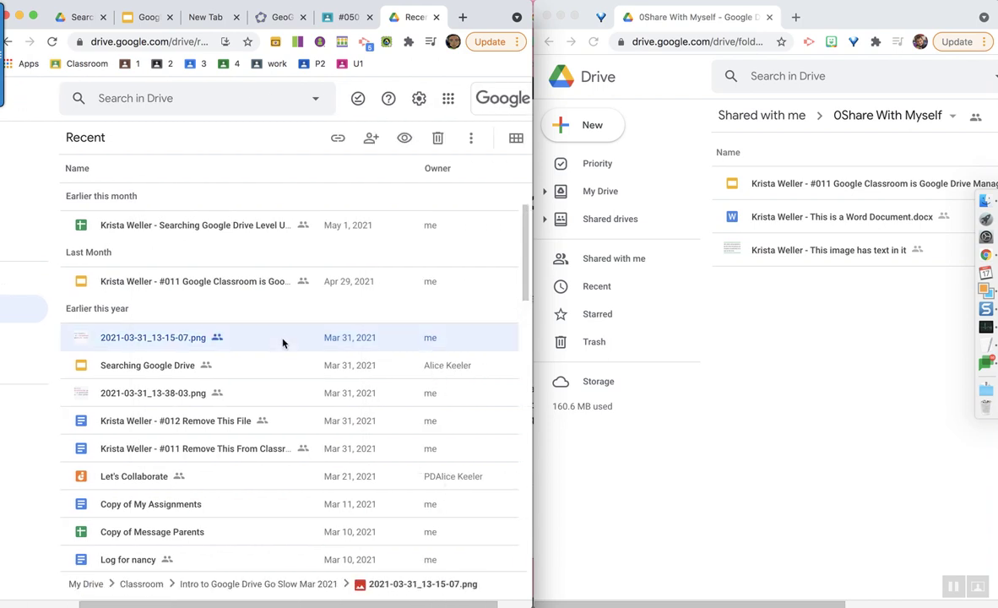
left_click(257, 393, "super")
left_click(255, 422, "super")
left_click(251, 446, "super")
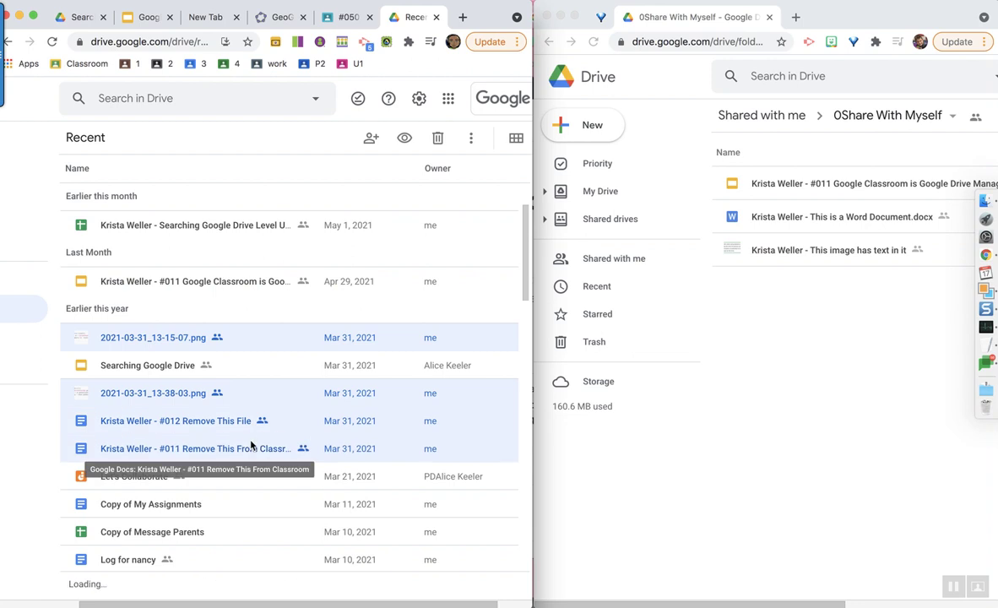
right_click(251, 446)
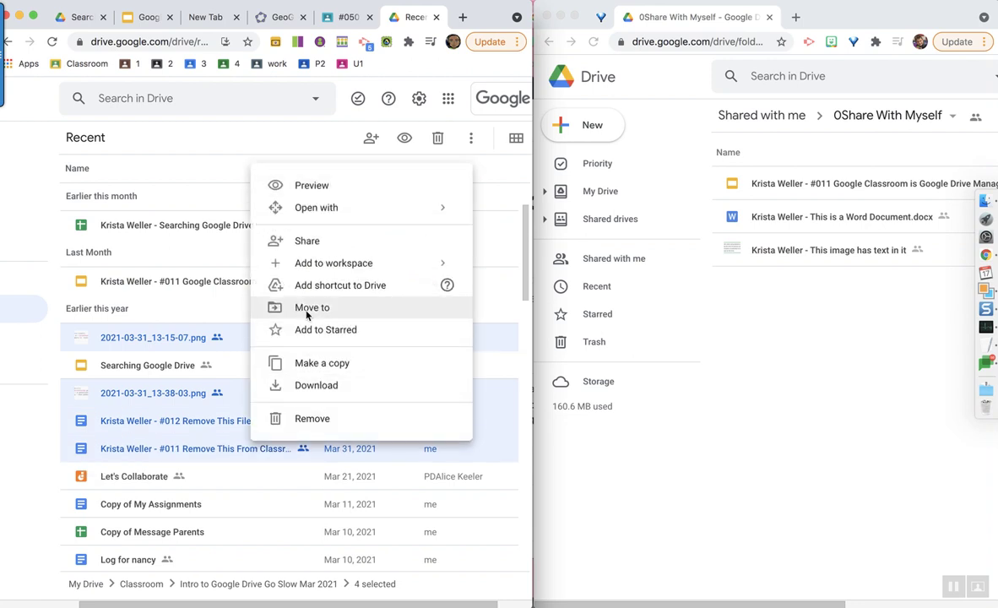
- Move the four selected files into 0Share With Myself, confirming the access change
left_click(306, 309)
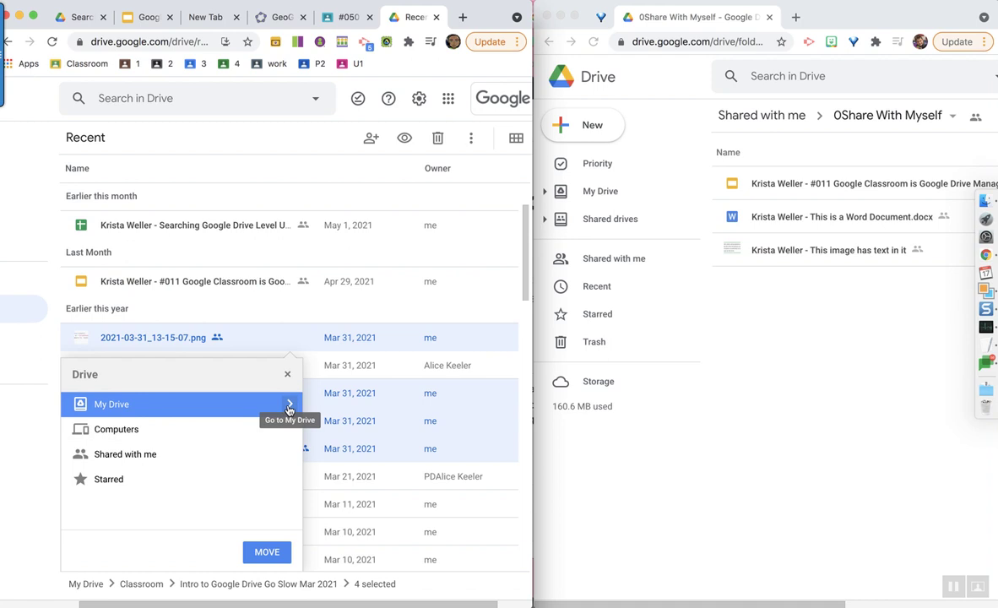
left_click(289, 405)
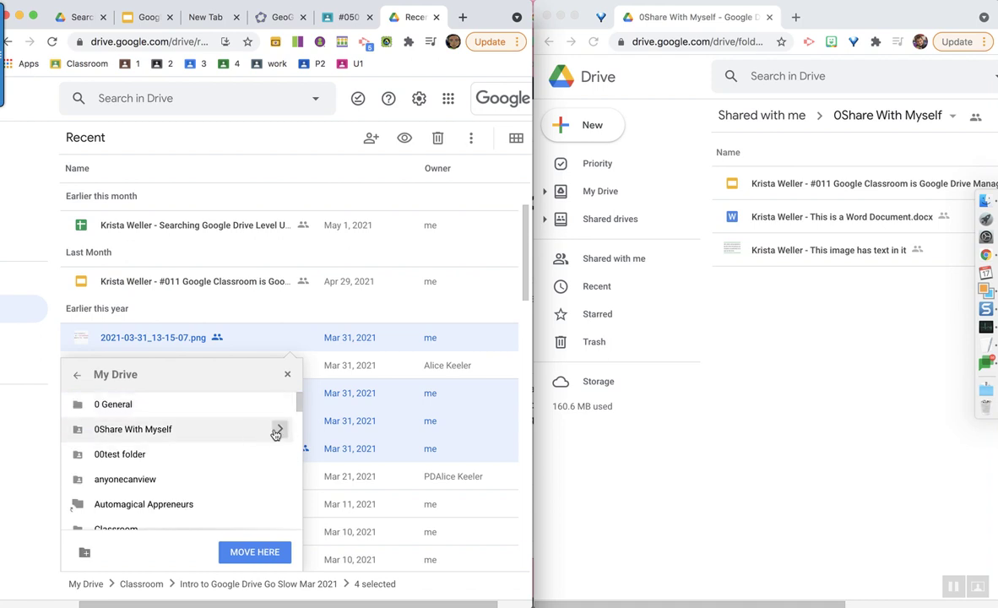
left_click(278, 429)
left_click(255, 551)
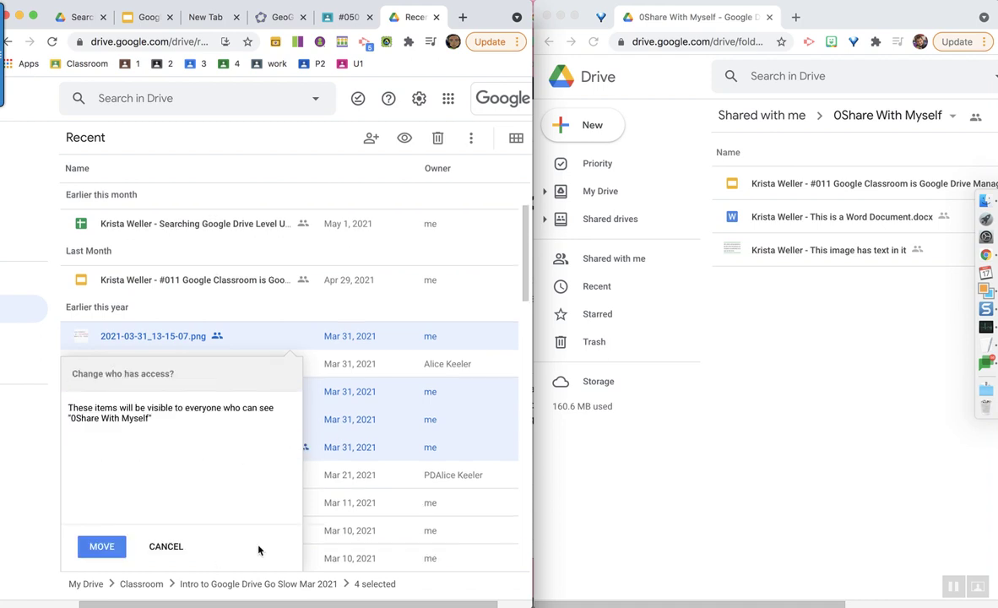
left_click(96, 550)
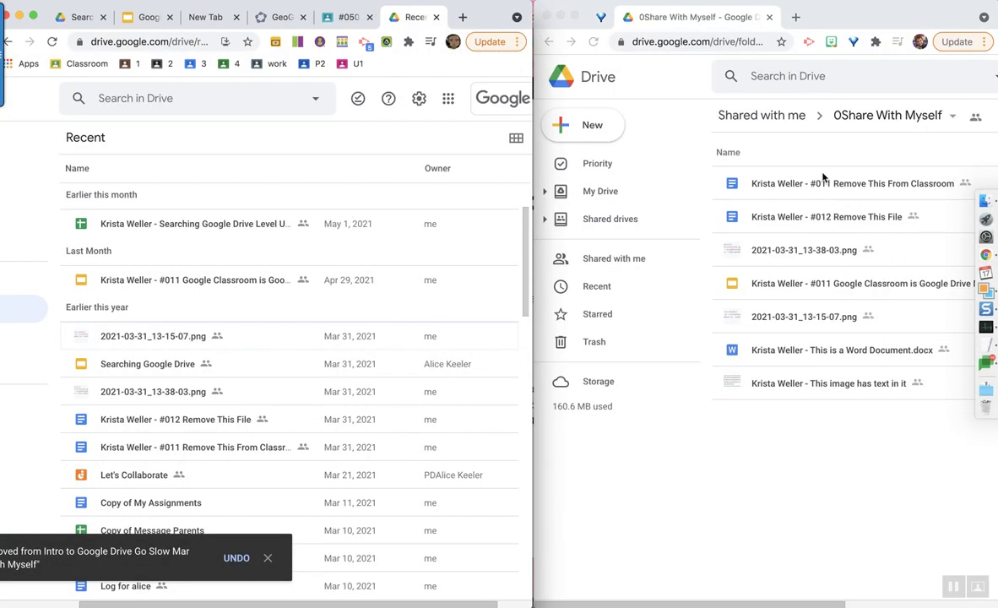
scroll(823, 177, "right", 5)
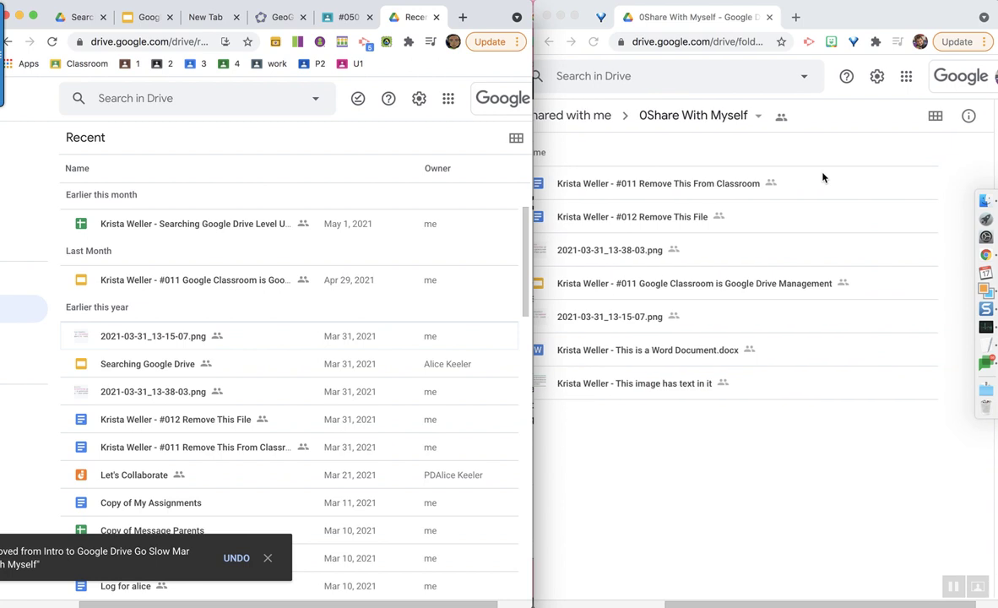
- Widen the second account's window so the seven files' owner and last-modified columns show
left_click(712, 185)
scroll(748, 160, "right", 1)
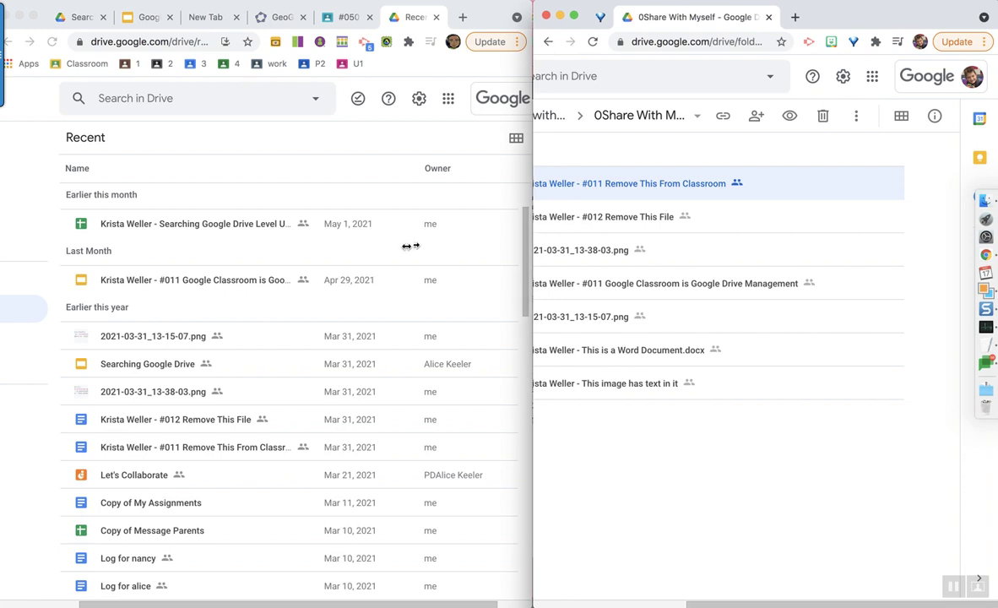
left_click_drag(411, 245, 253, 246)
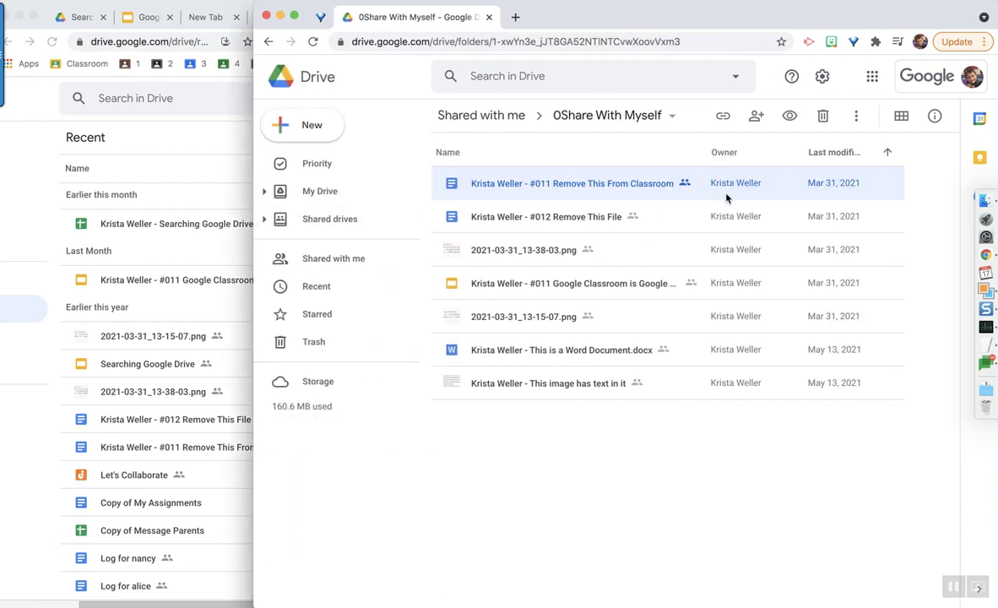
left_click(721, 454)
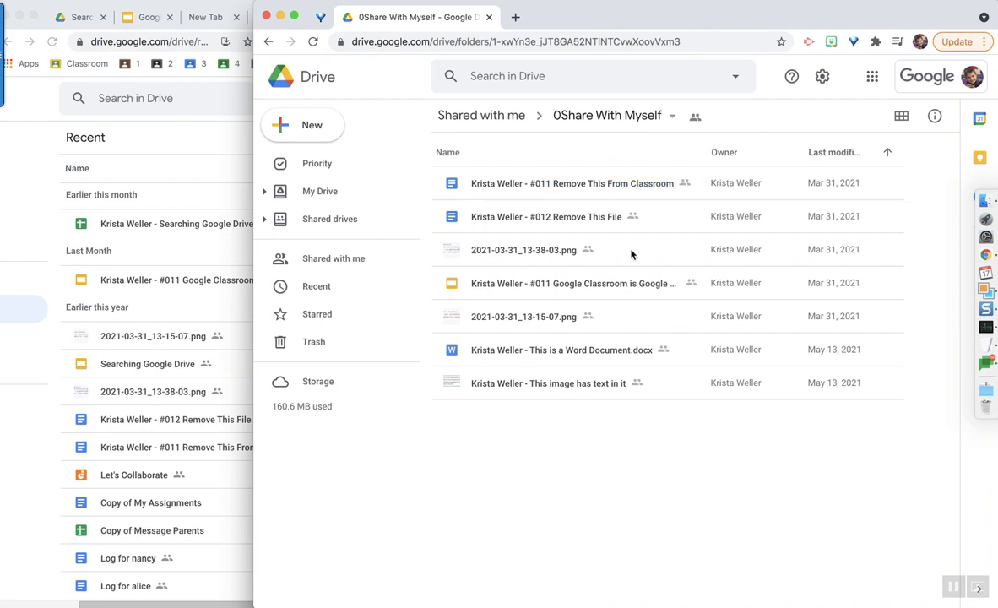
left_click(595, 185)
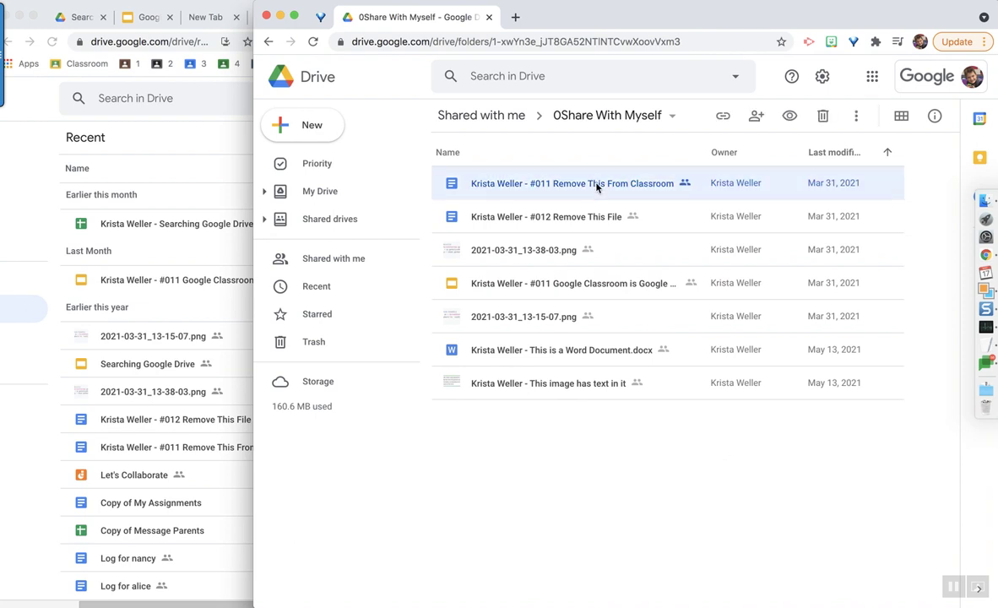
- Copy #012 Remove This File via More actions and select the new copy owned by me
left_click(553, 218)
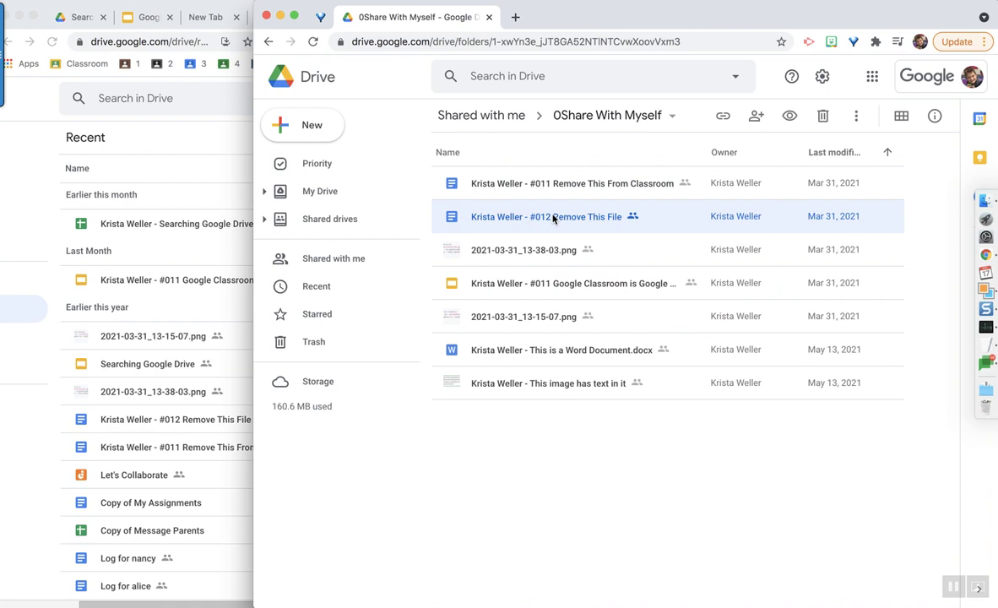
left_click(855, 124)
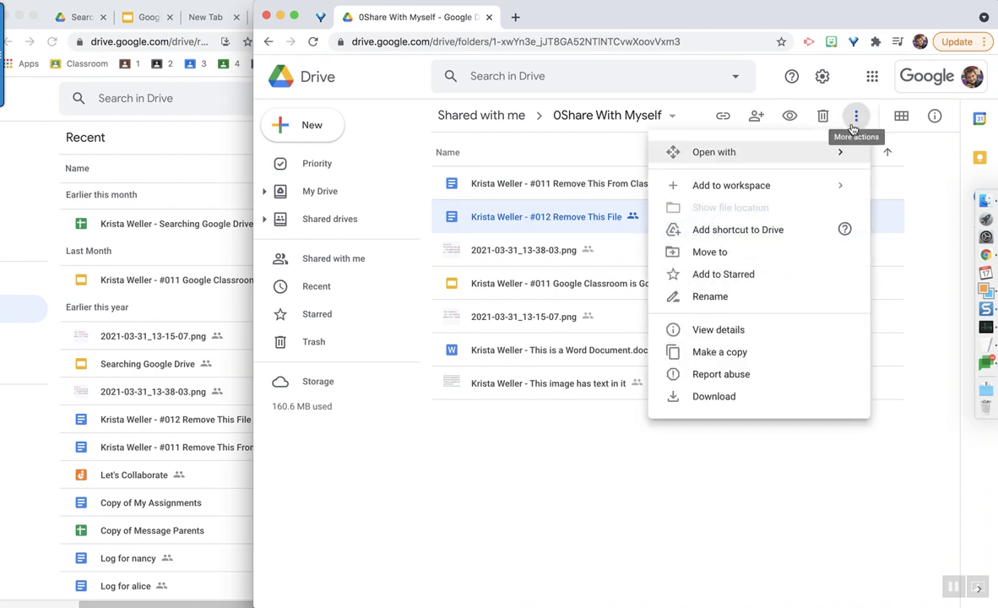
left_click(758, 361)
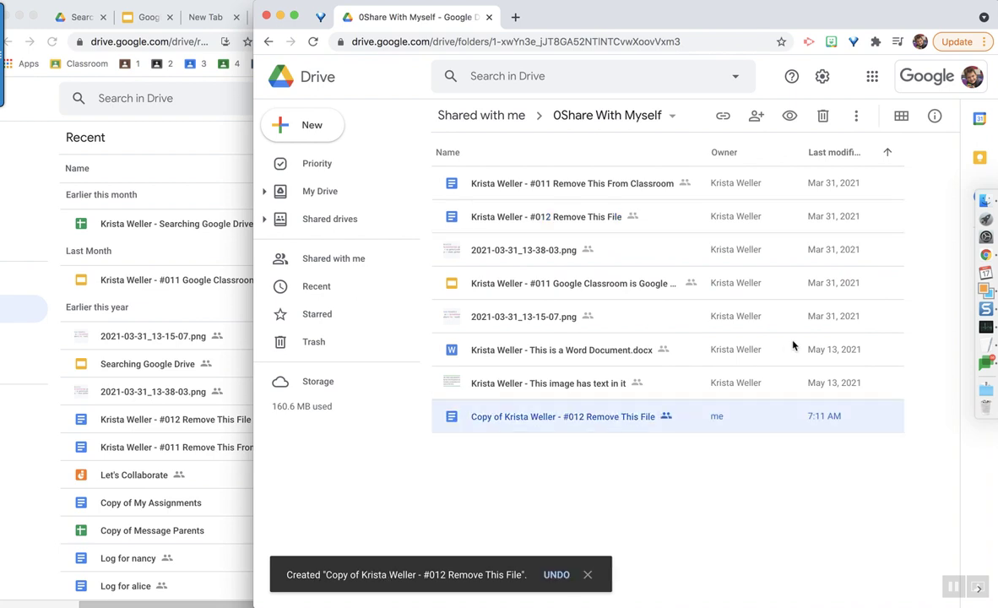
left_click(486, 423)
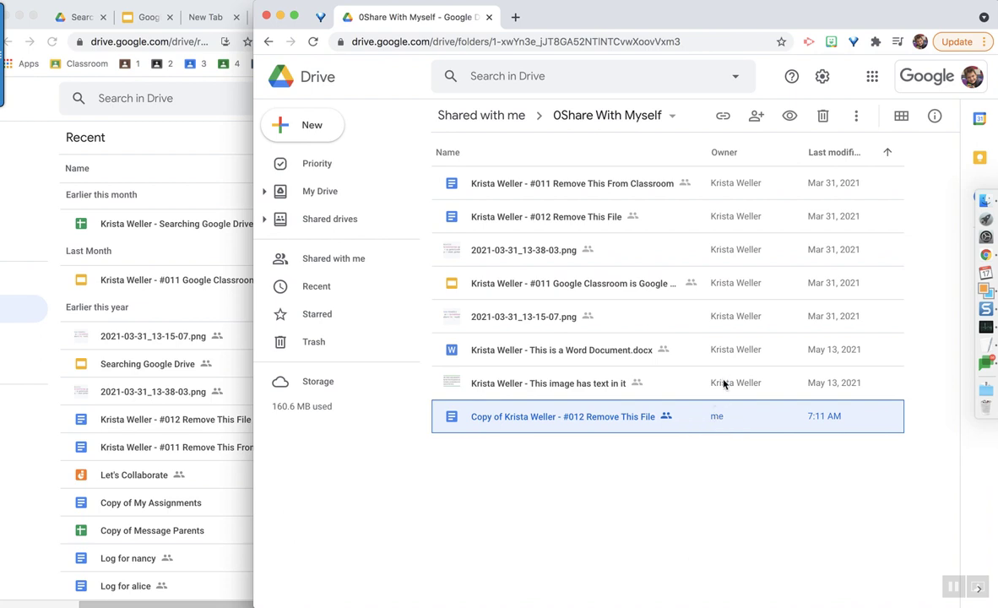
- Select all seven original files in 0Share With Myself and make a copy of each
left_click(722, 380)
left_click(720, 355)
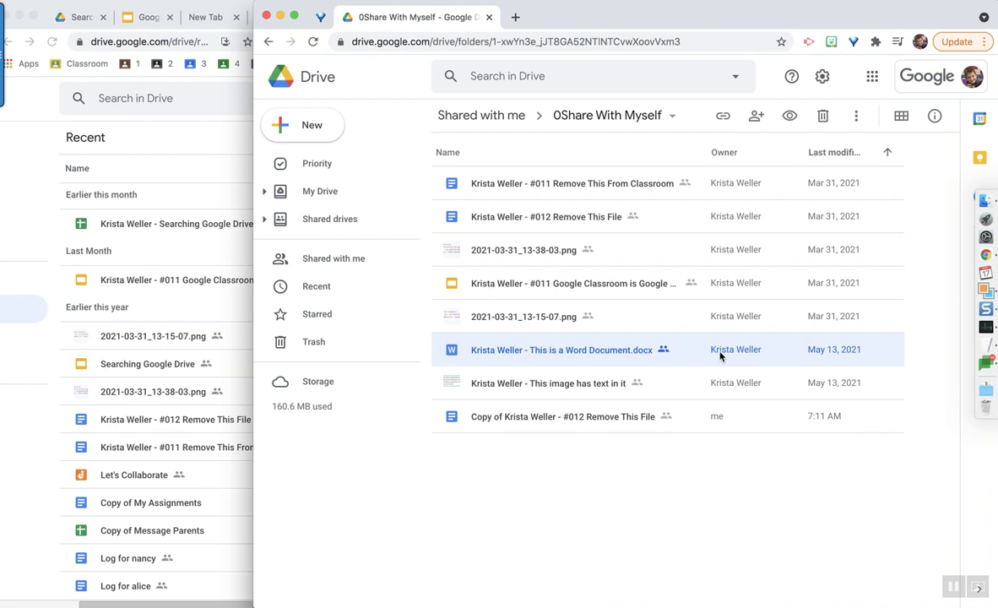
left_click(600, 189)
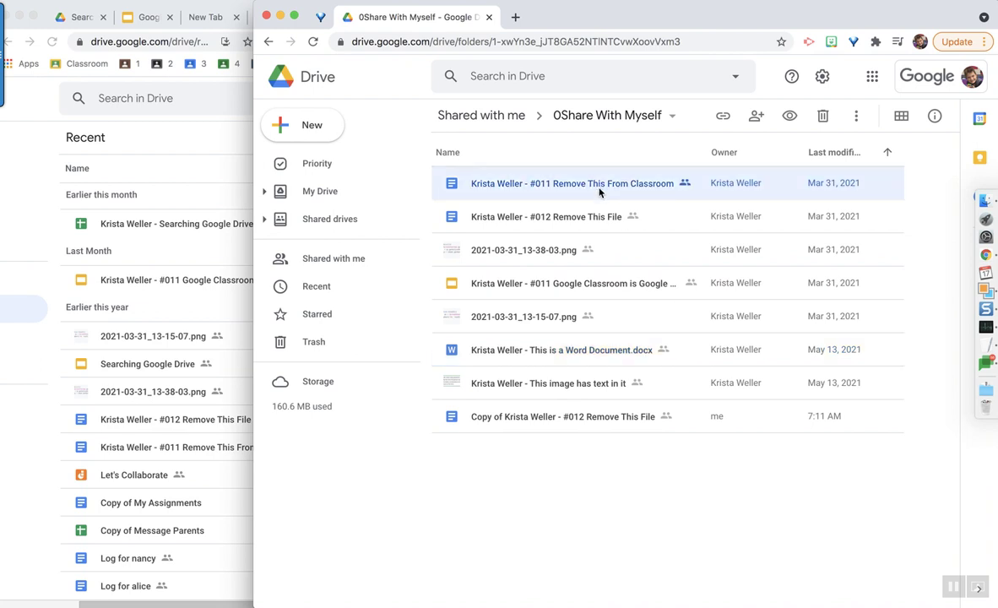
left_click(546, 393, "shift")
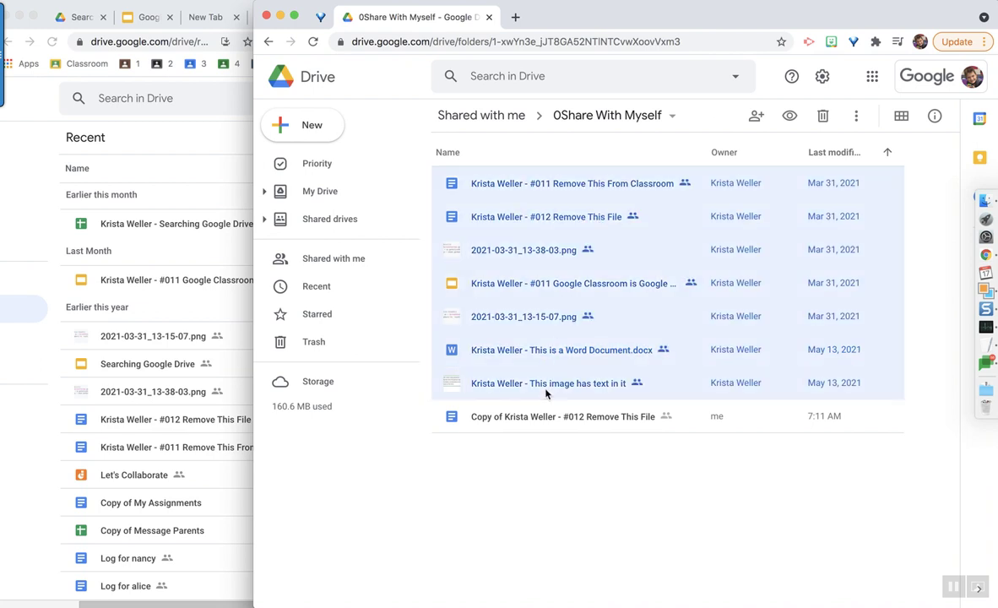
left_click(537, 542)
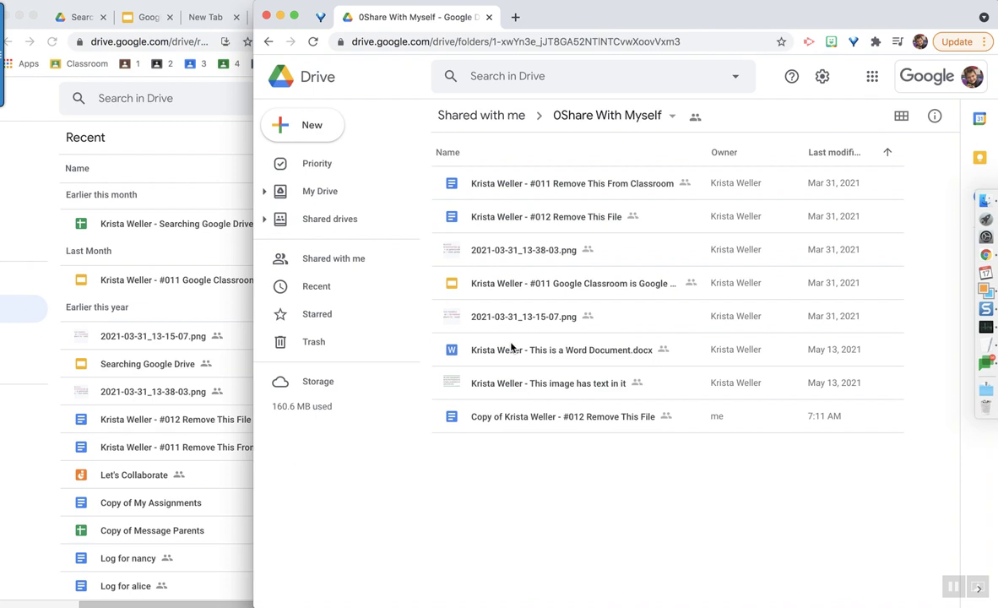
left_click(493, 188)
left_click(510, 390, "shift")
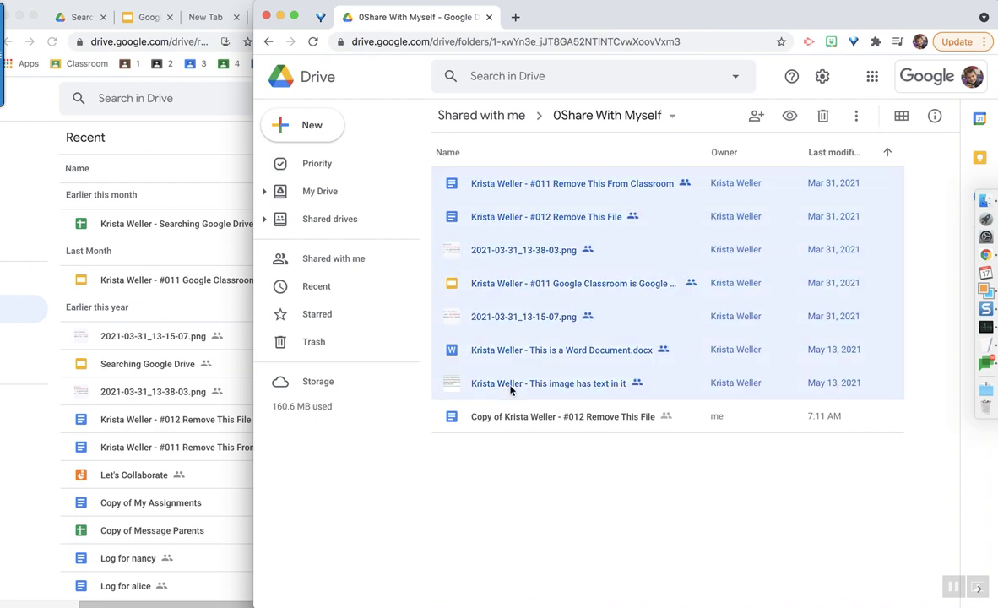
left_click(854, 120)
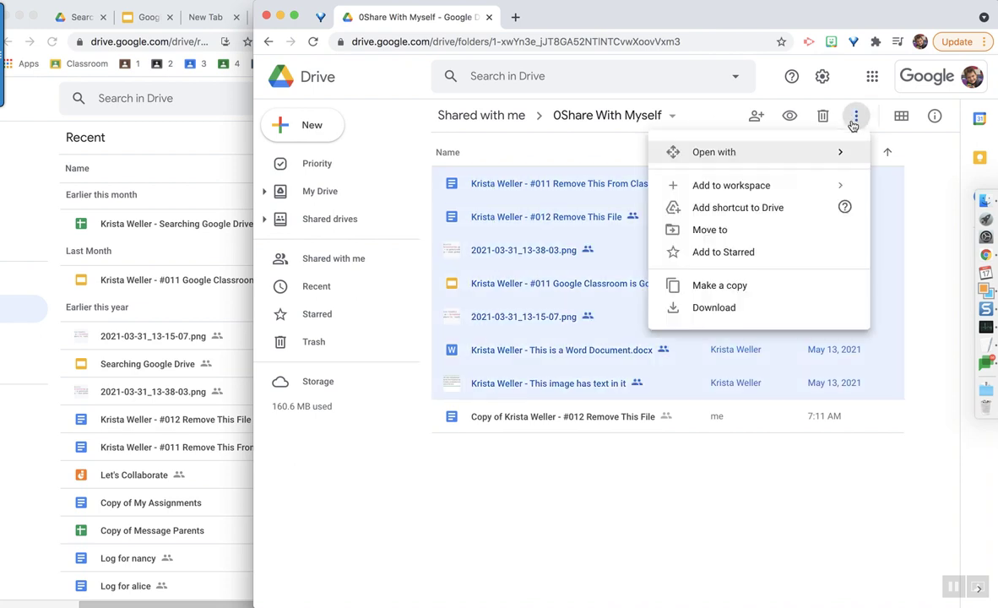
left_click(743, 290)
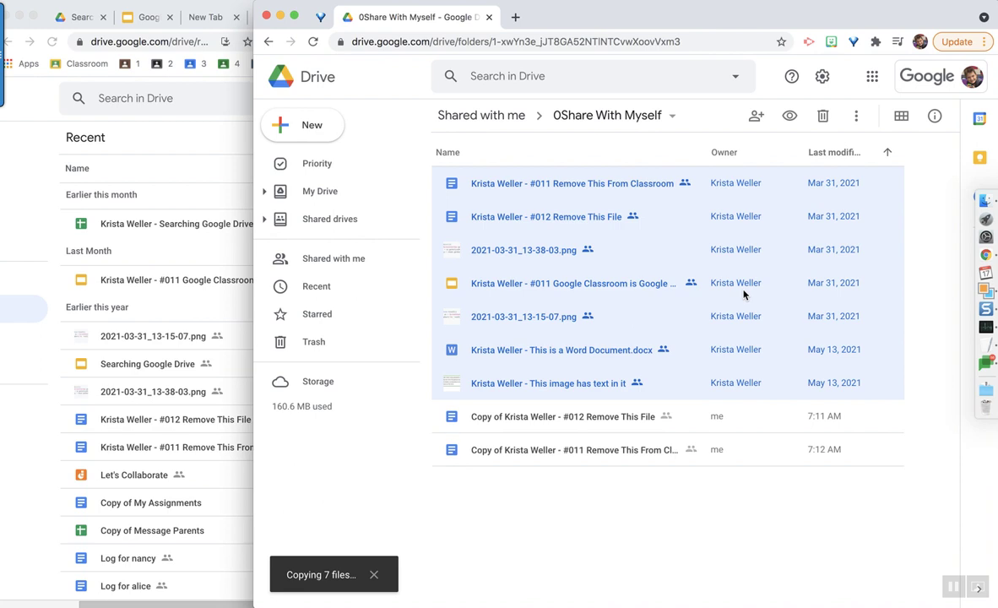
- Load alicekeeler.com/copyfolder in a new tab and make your own copy of the Copy my Folder spreadsheet
key("ctrl+t")
type("a")
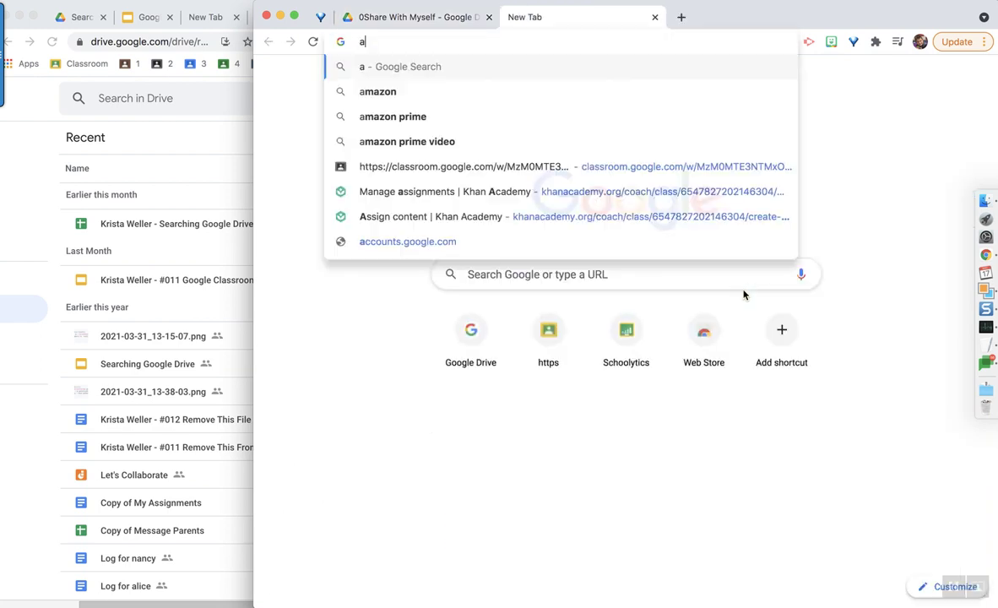
type("licekeeler.com/co")
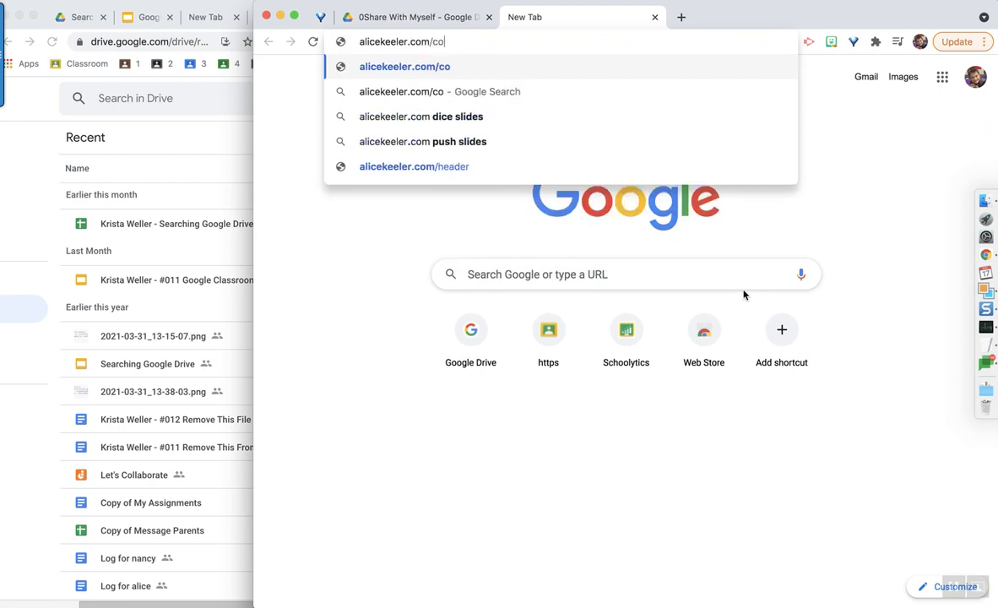
type("pyfolder")
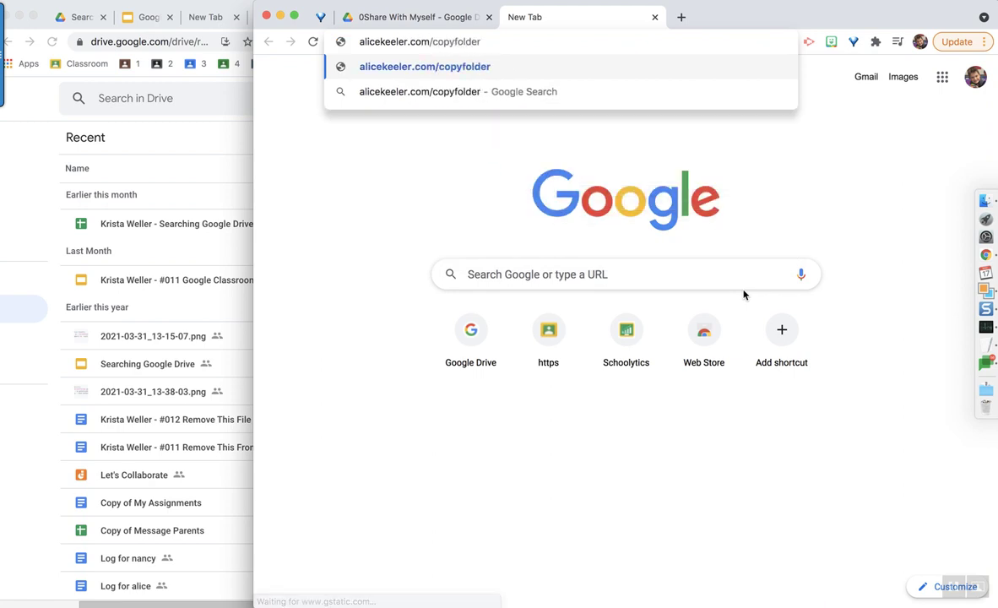
key("Return")
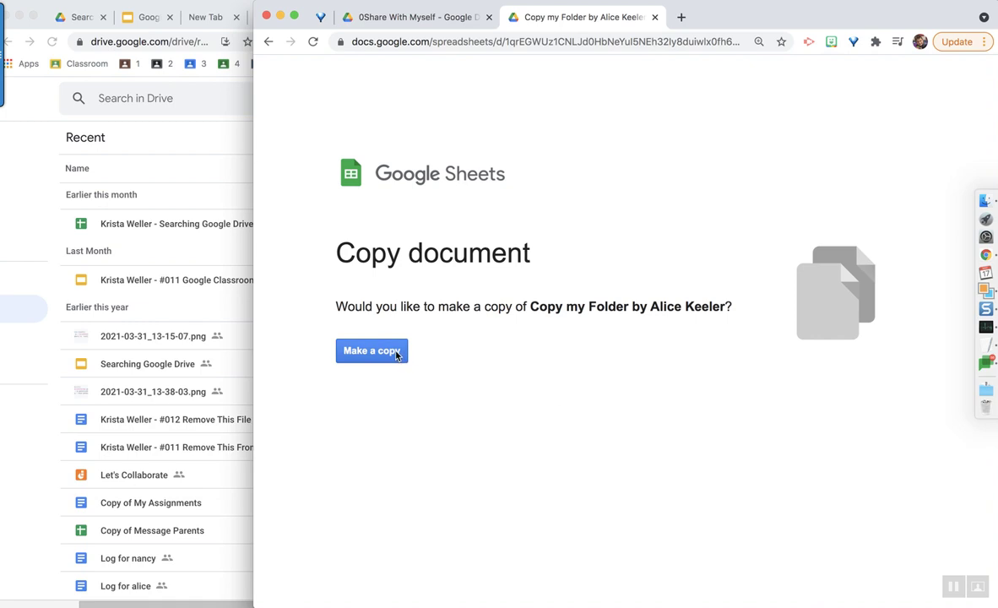
left_click(396, 354)
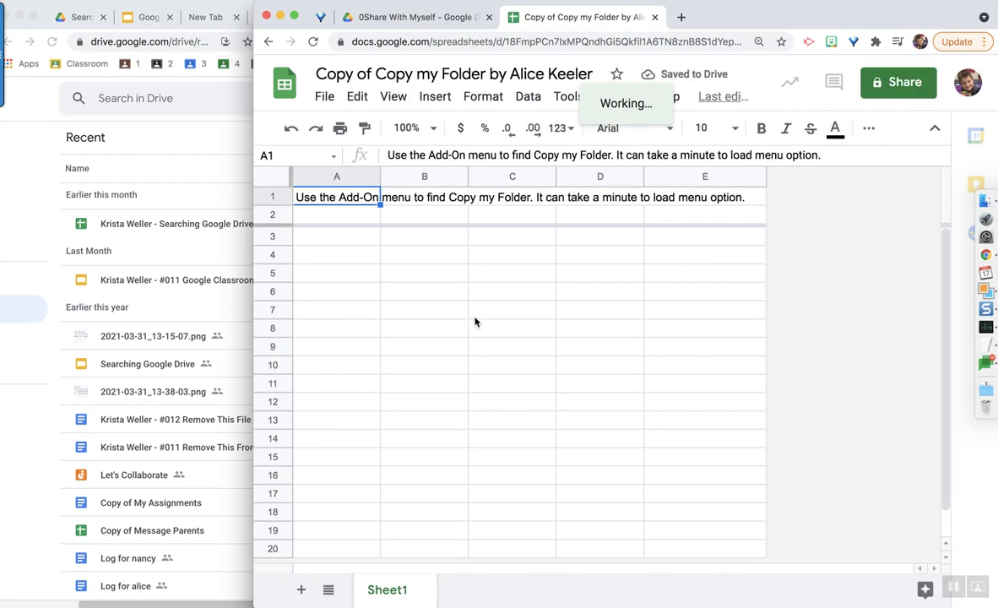
- Authorize the Copy my Folder add-on and show its sidebar via Add-ons > Copy my Folder > Sidebar
left_click(461, 335)
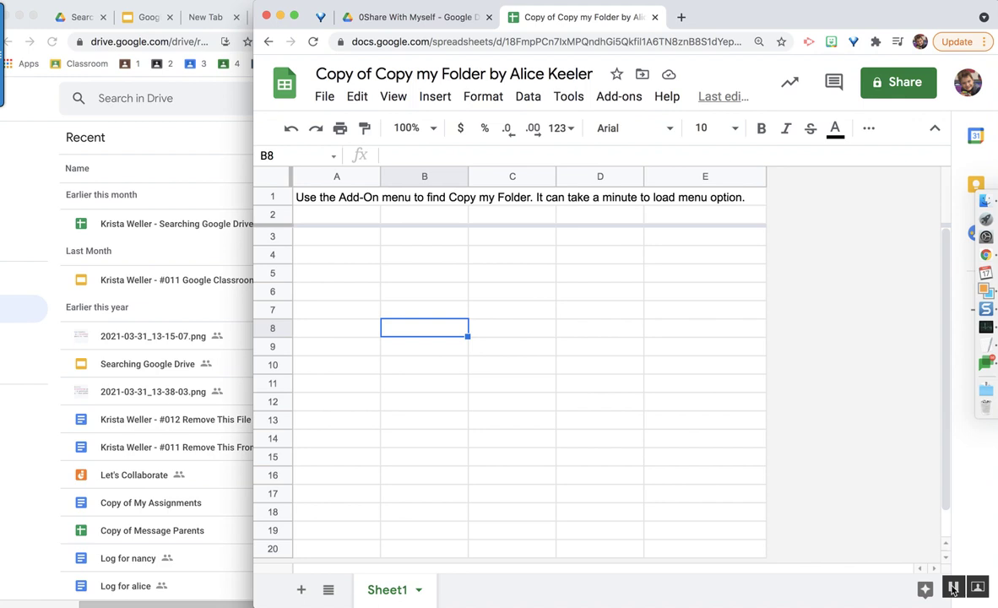
left_click(618, 98)
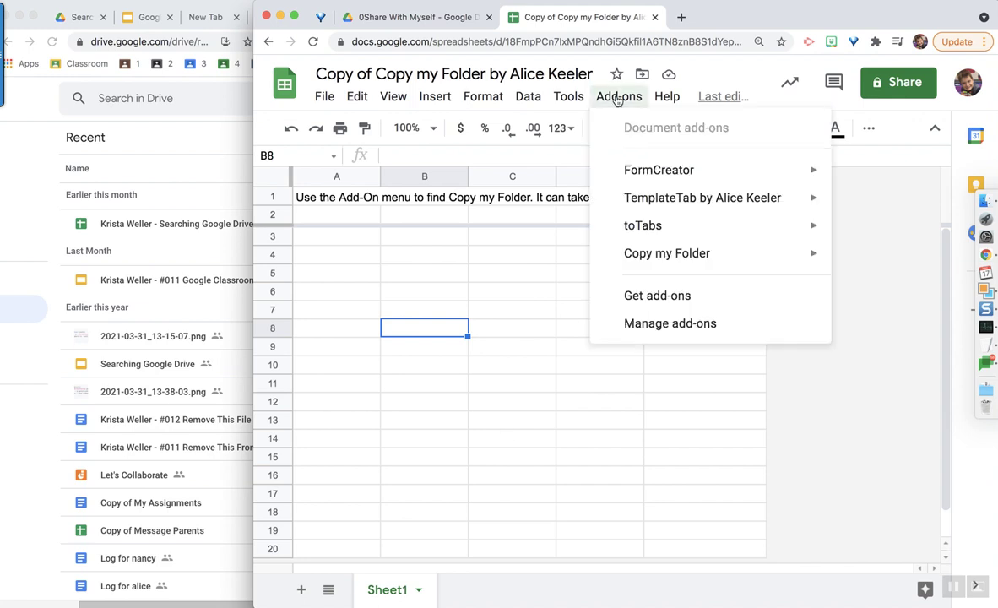
mouse_move(639, 252)
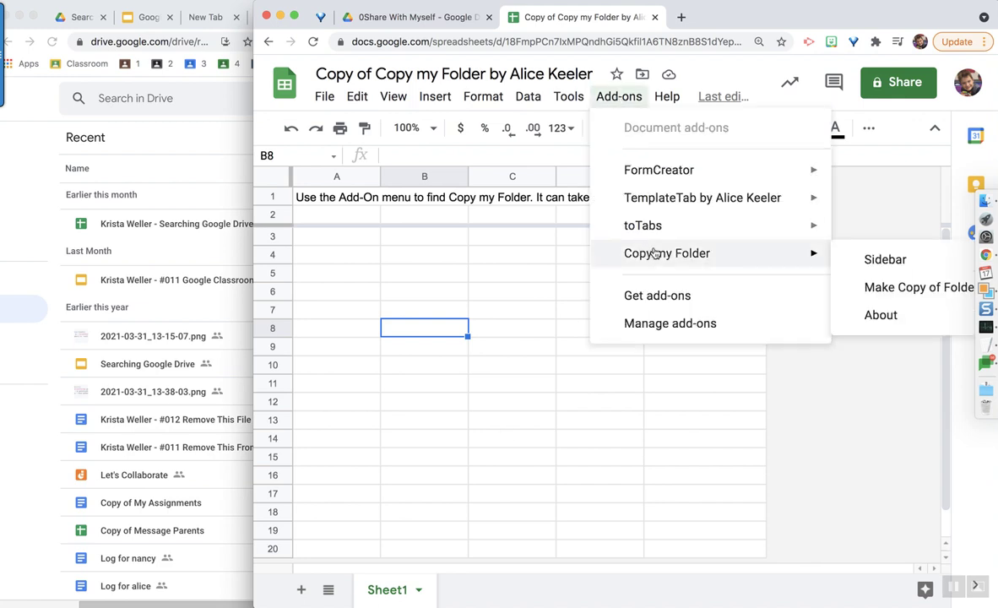
left_click(862, 263)
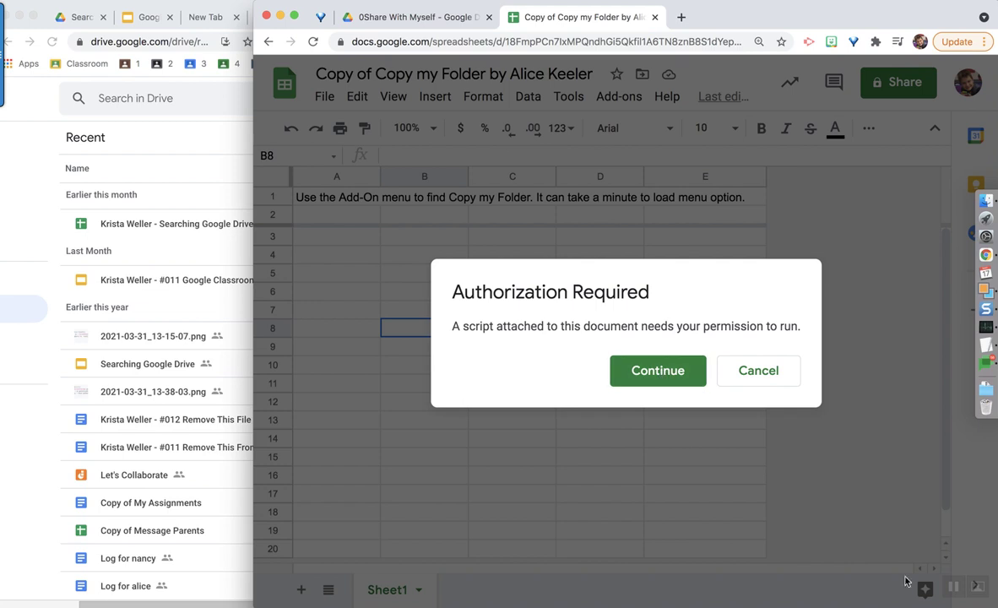
left_click(659, 371)
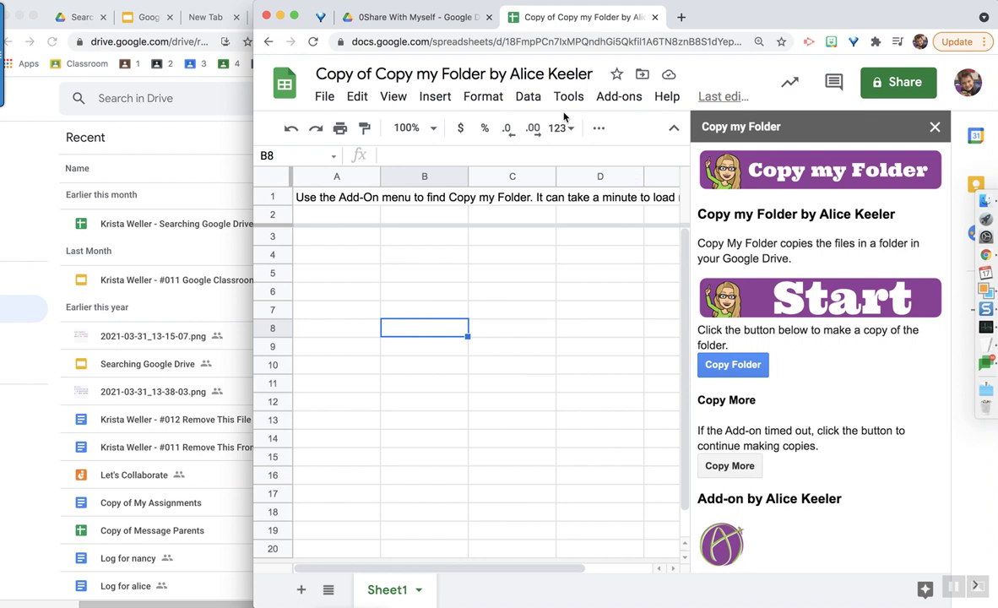
left_click(612, 103)
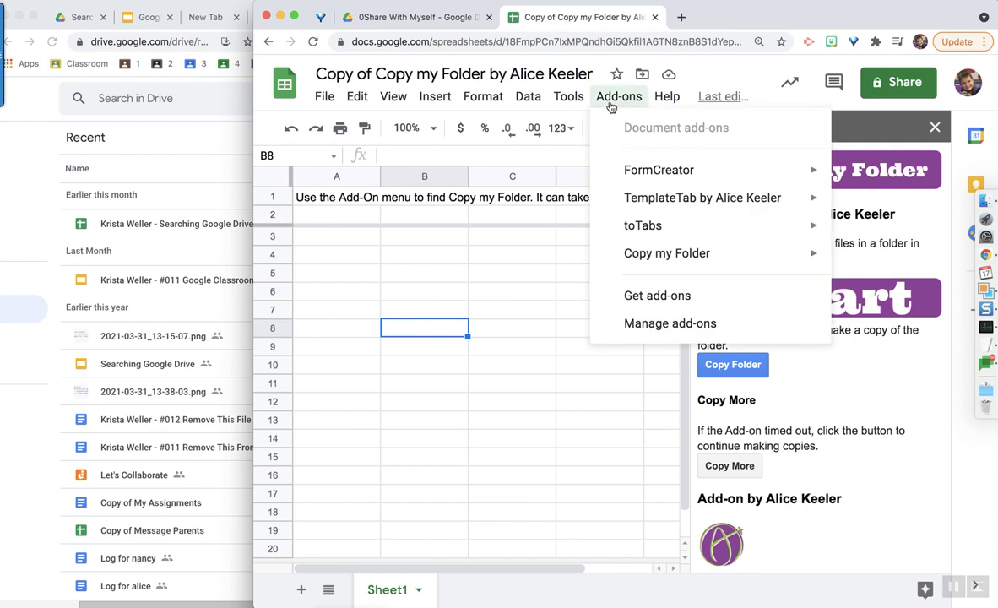
mouse_move(648, 259)
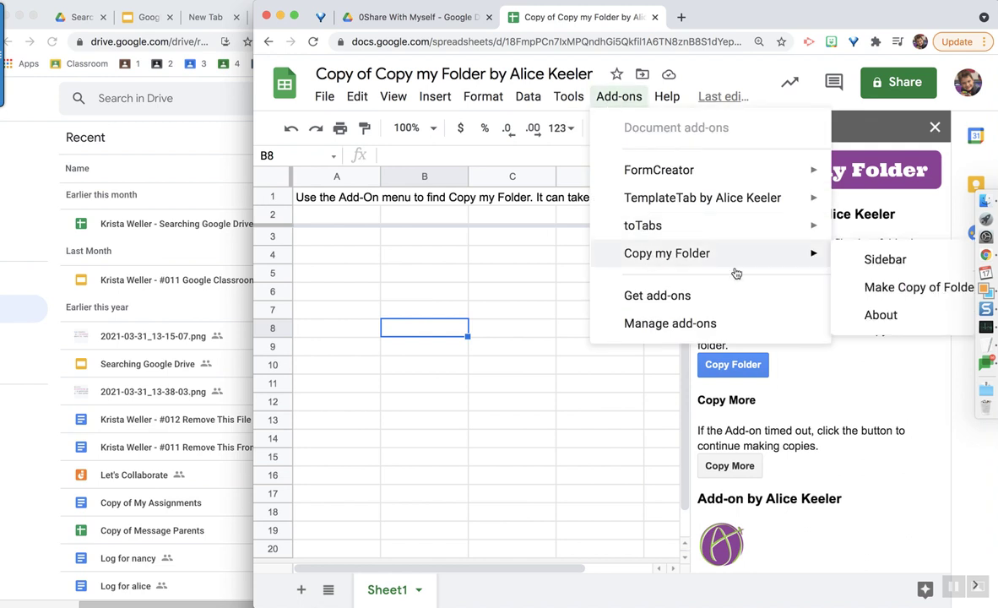
left_click(886, 261)
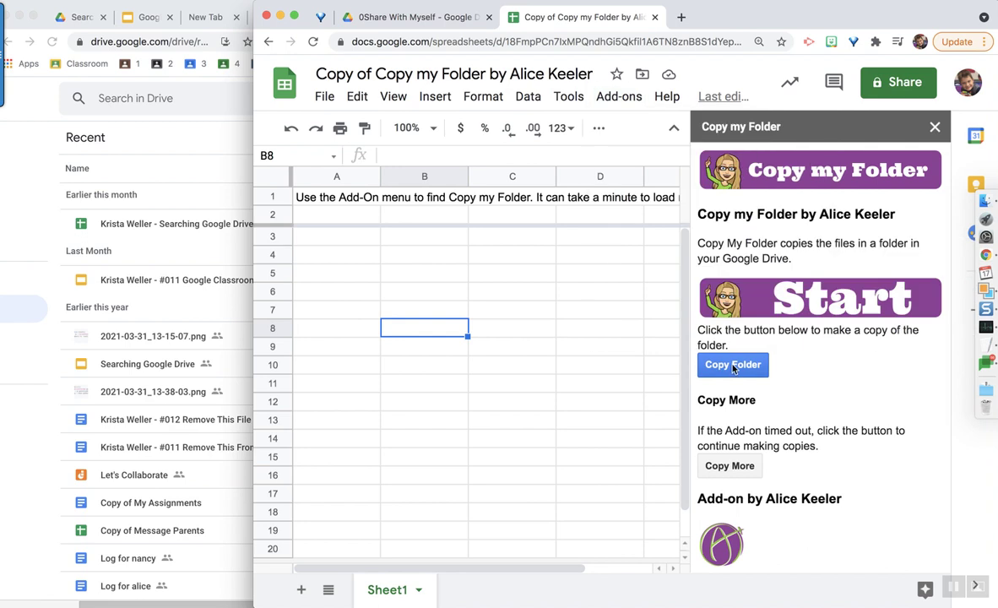
- Run Copy Folder in the sidebar on the 0Share With Myself folder, using the free version picker
left_click(733, 366)
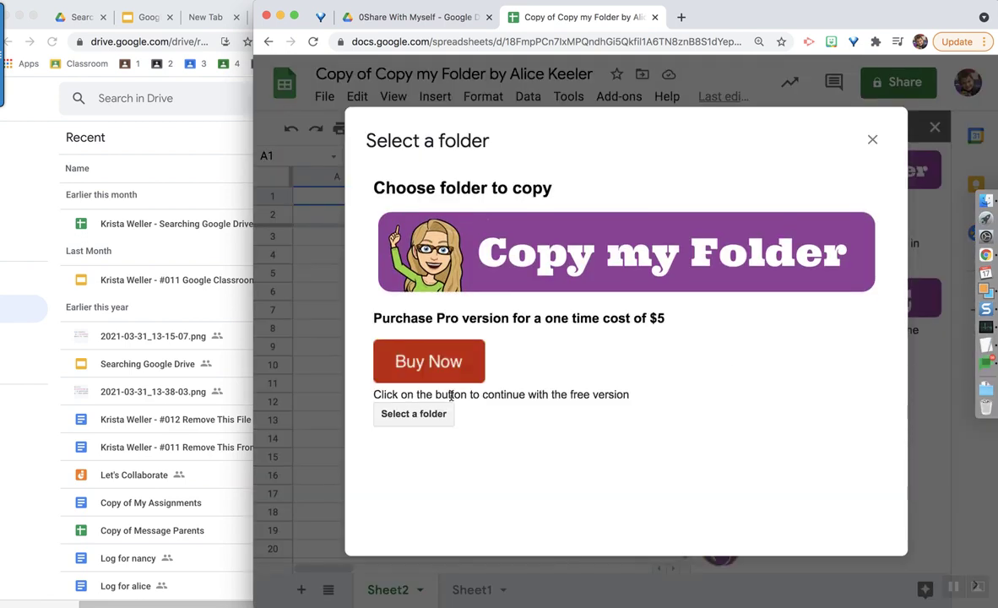
left_click(397, 419)
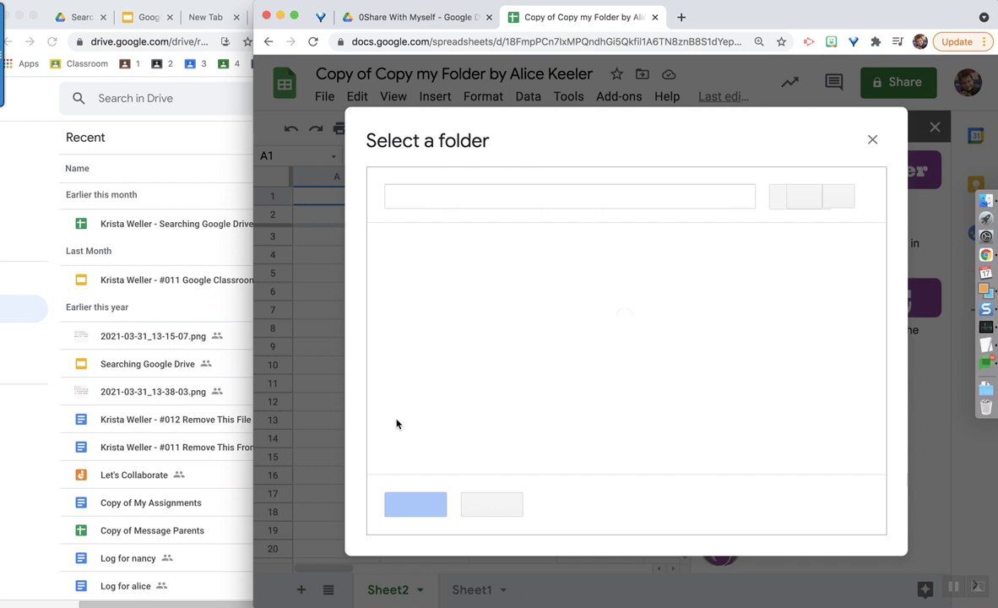
left_click(435, 308)
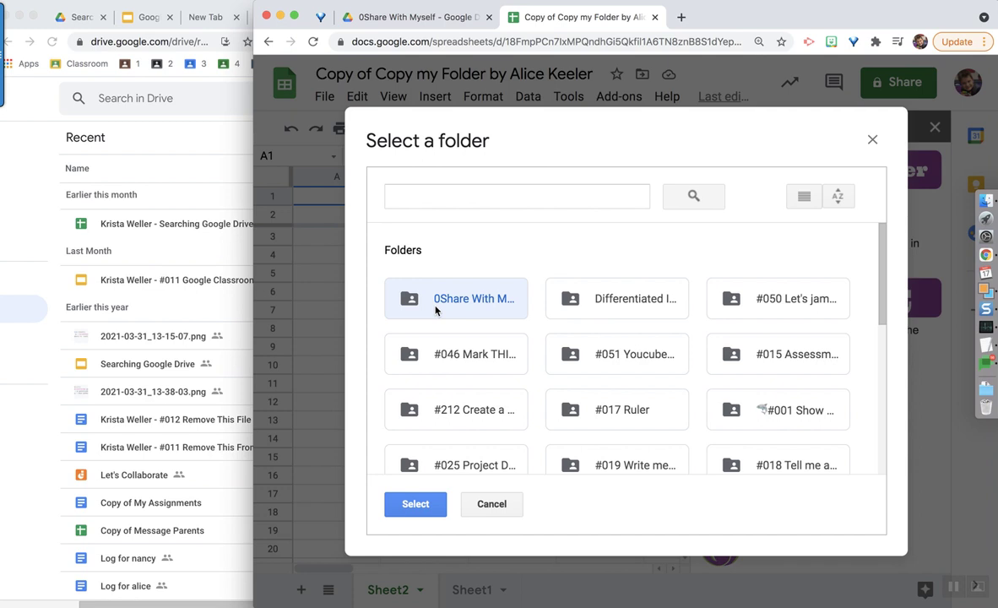
left_click(417, 506)
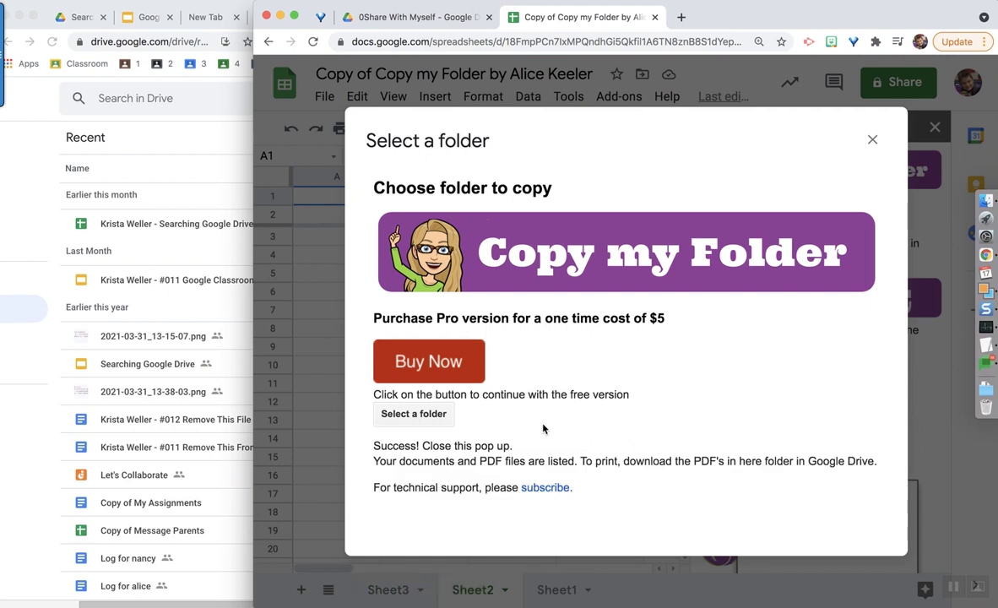
- Dismiss the success pop-up and look through the Sheet2, Sheet1 and Sheet3 tabs
left_click(872, 142)
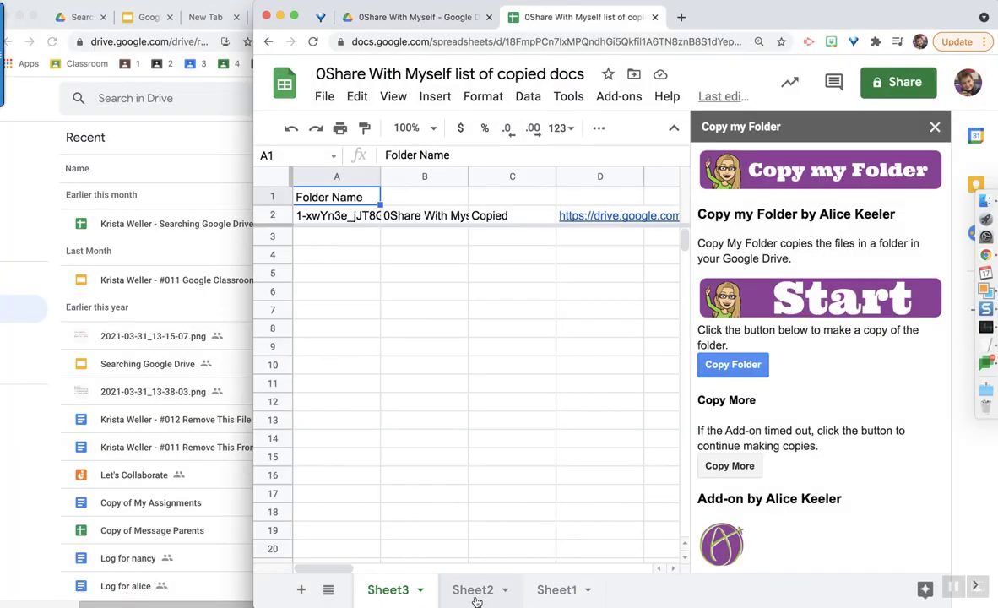
left_click(478, 596)
left_click(557, 589)
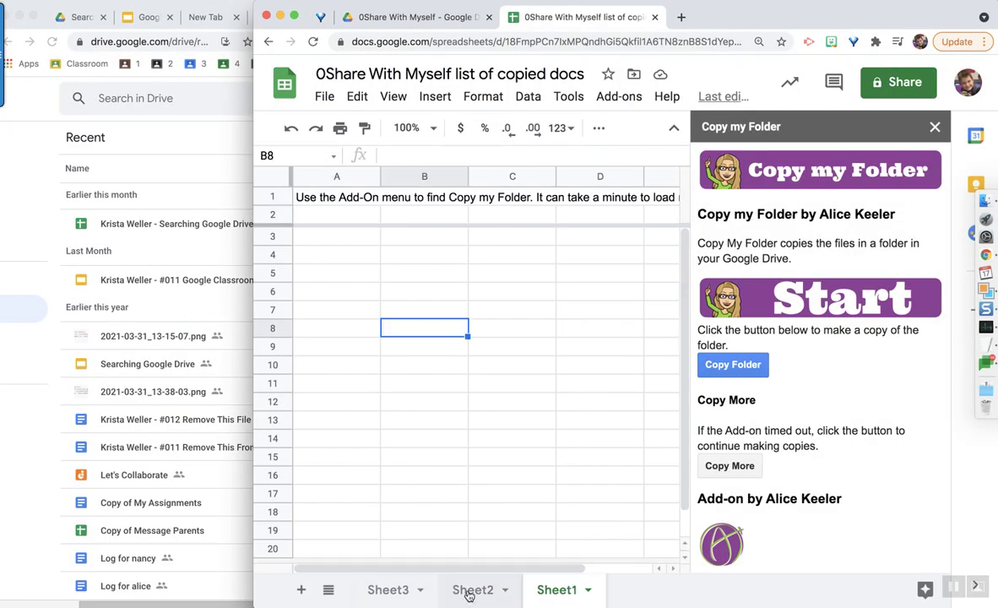
left_click(468, 591)
left_click(385, 591)
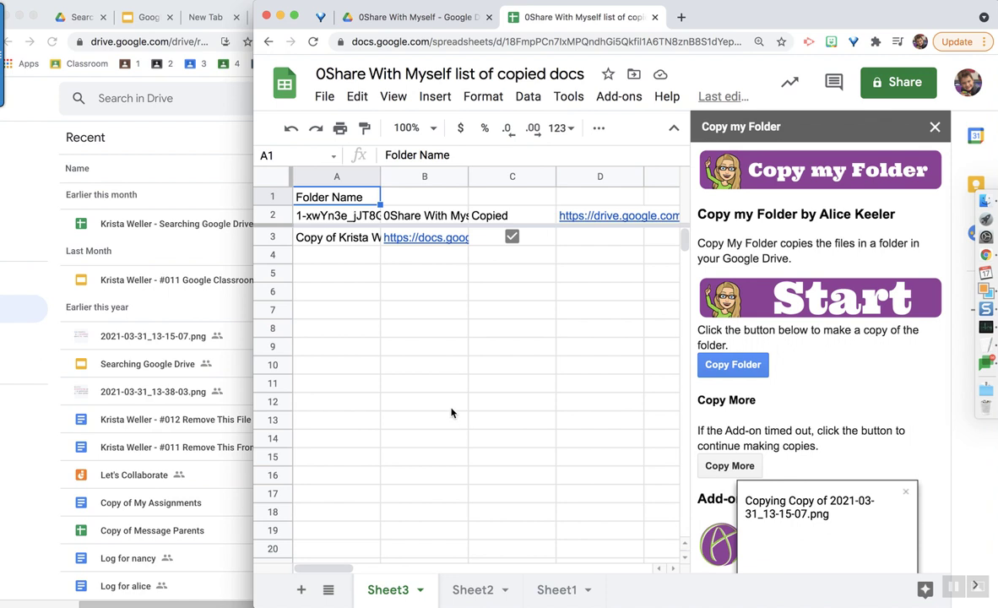
- Review Sheet3's log, including folder name, folder id, copied file names and links, then return to Drive
left_click(339, 264)
left_click(337, 203)
left_click(335, 219)
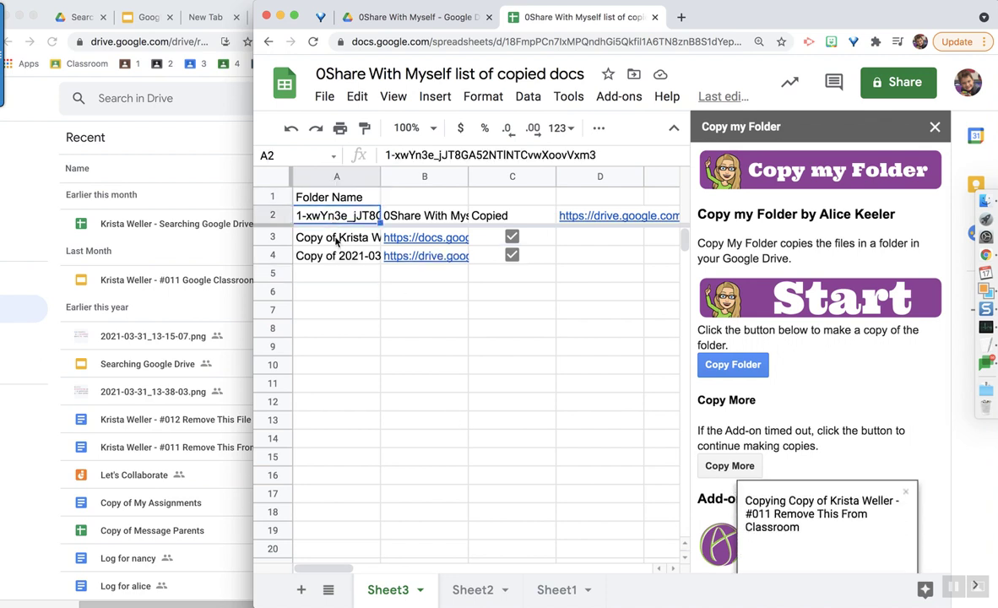
left_click_drag(344, 237, 340, 263)
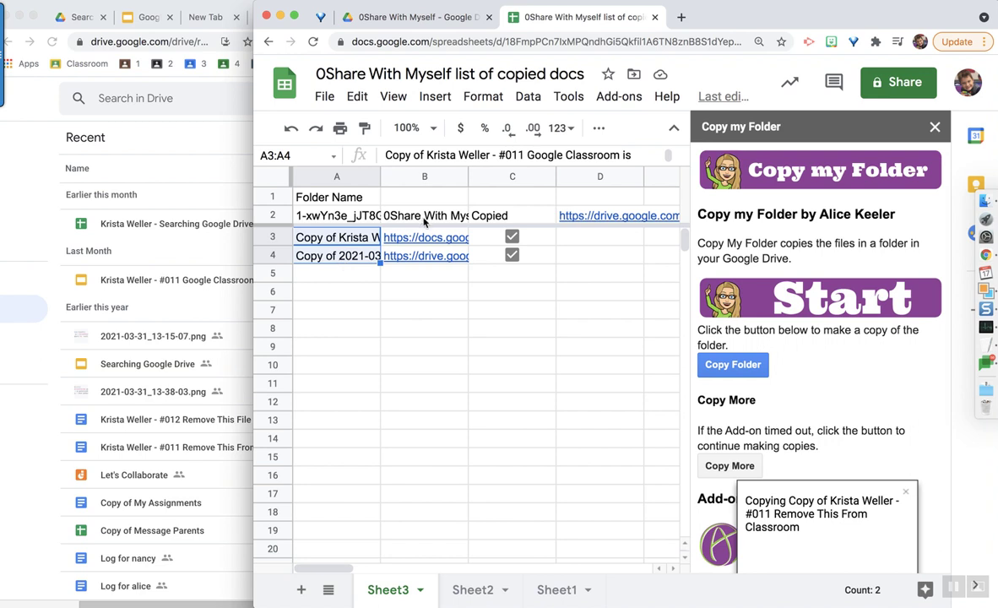
left_click_drag(397, 237, 426, 258)
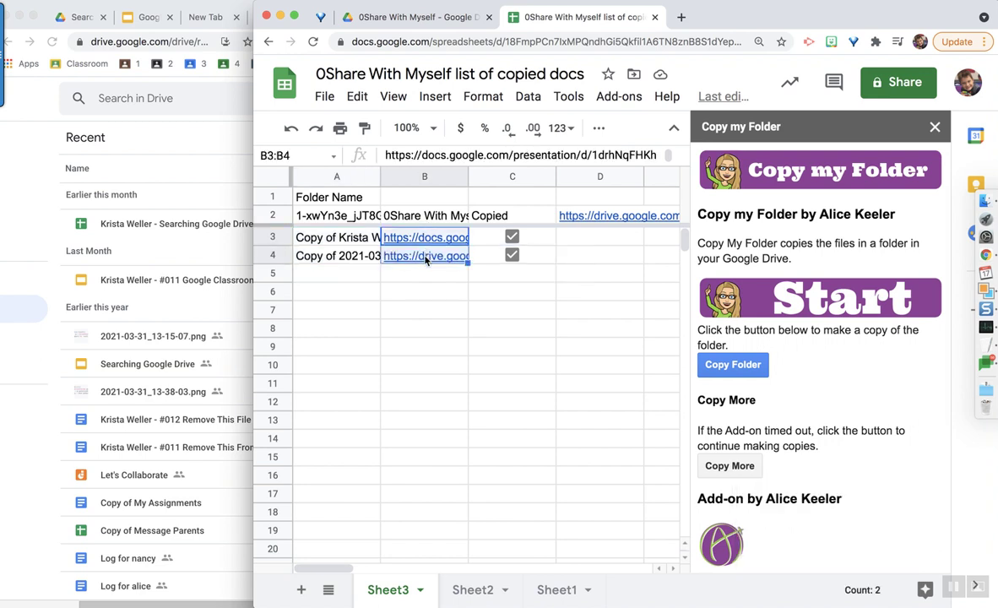
left_click(428, 301)
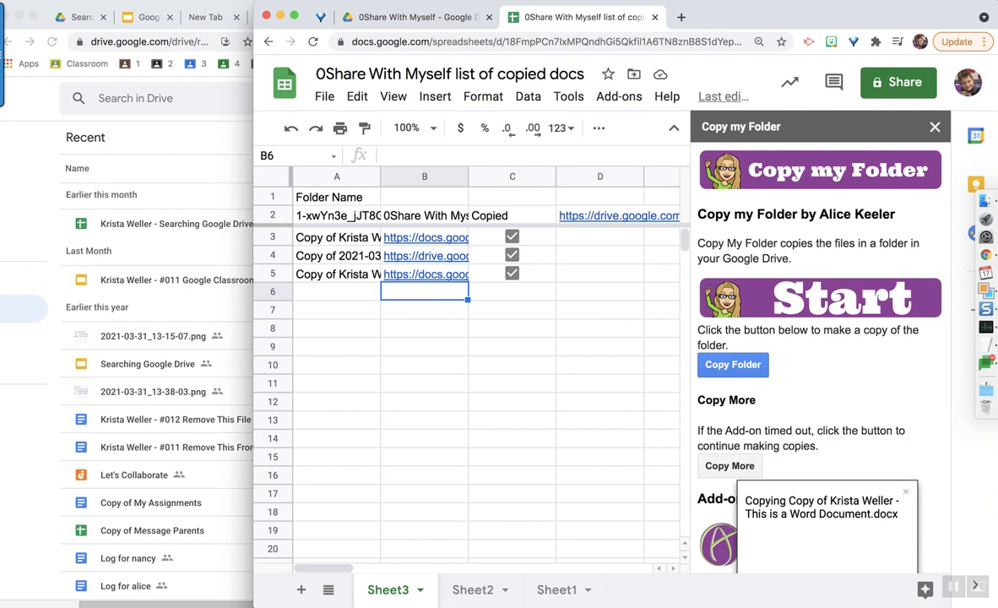
left_click(381, 17)
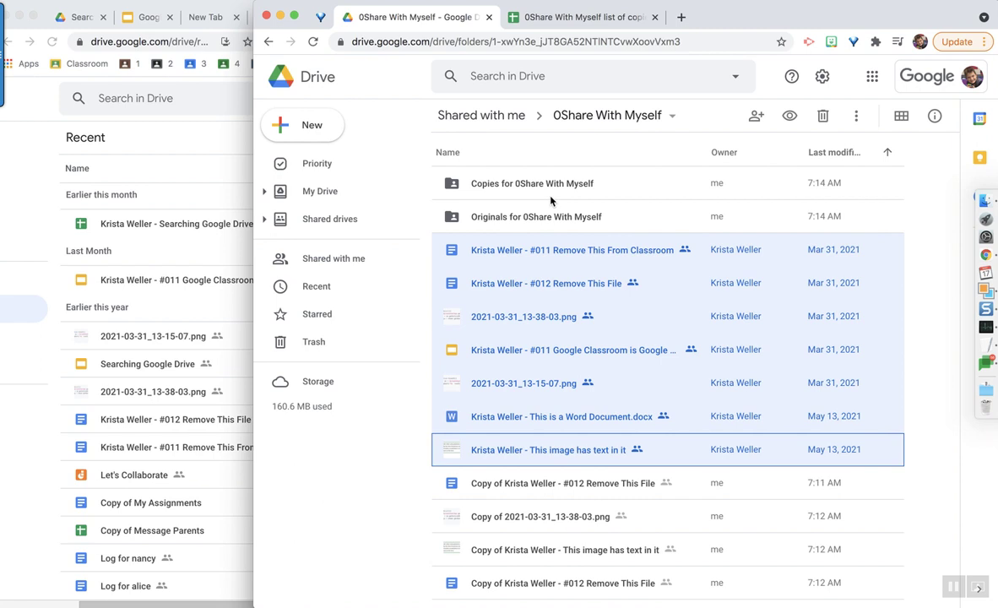
left_click(553, 187)
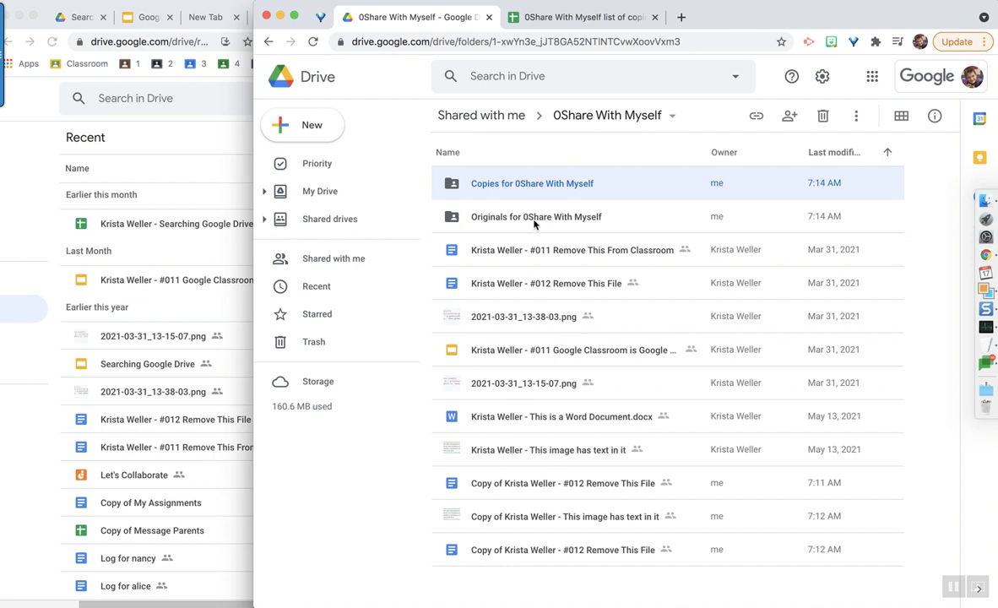
left_click(534, 221)
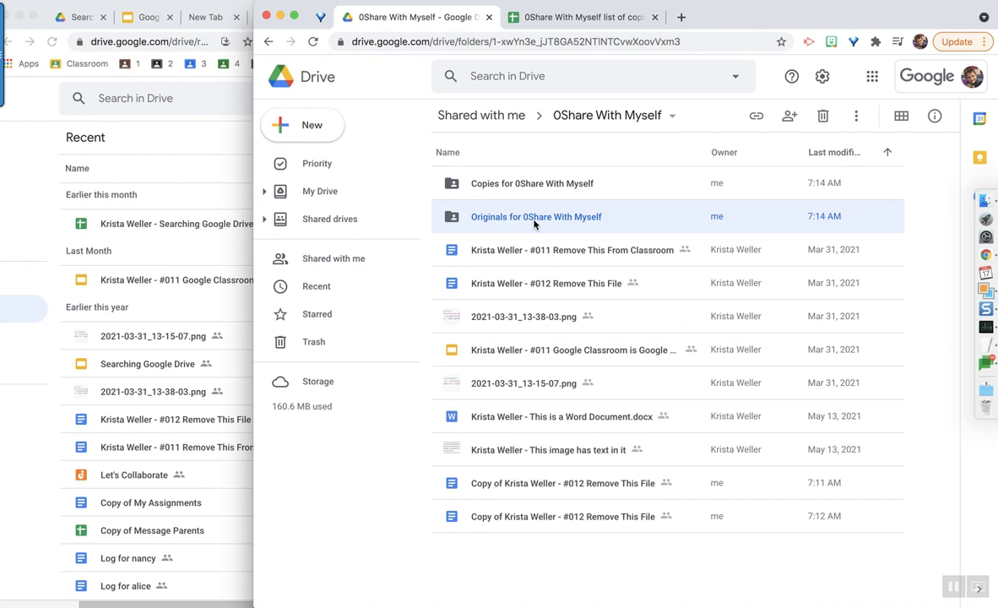
left_click(522, 185)
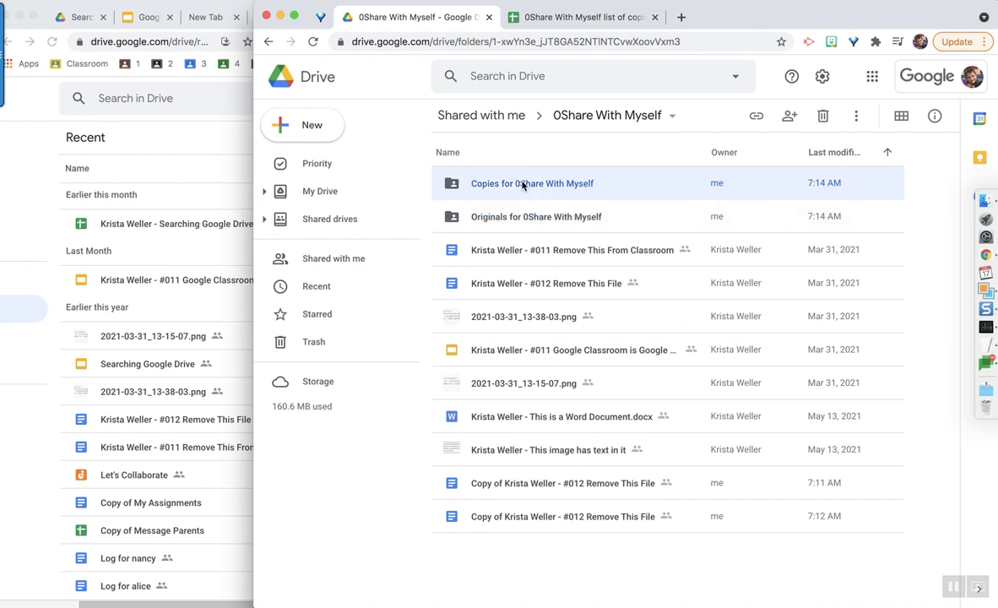
left_click(509, 217)
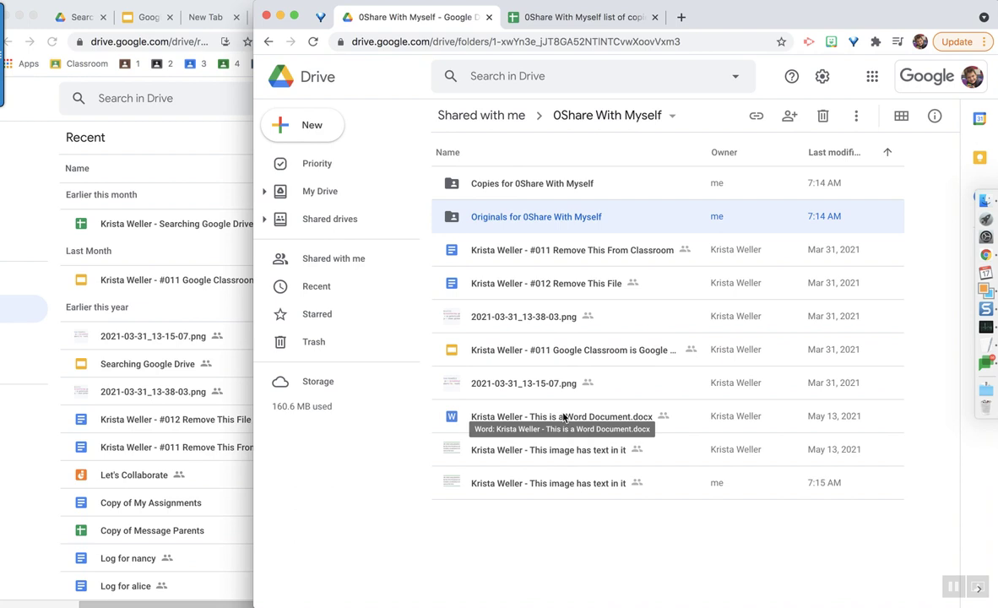
- Check the log's copied file names, Not Copied entries and B5's linked copy, then return to Drive
left_click(573, 25)
left_click_drag(325, 236, 338, 420)
left_click_drag(414, 384, 420, 431)
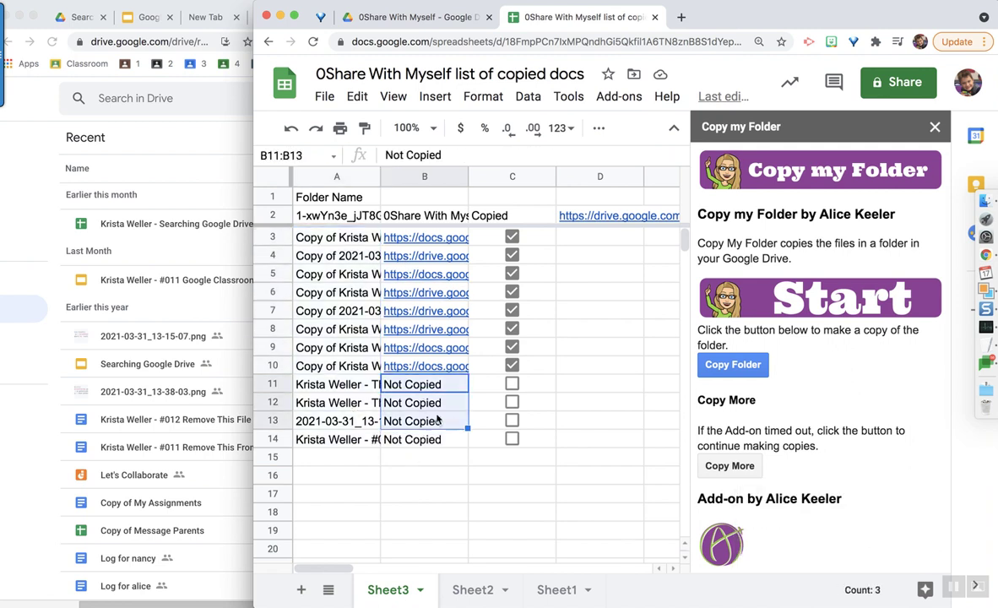
left_click(434, 421)
left_click(354, 385)
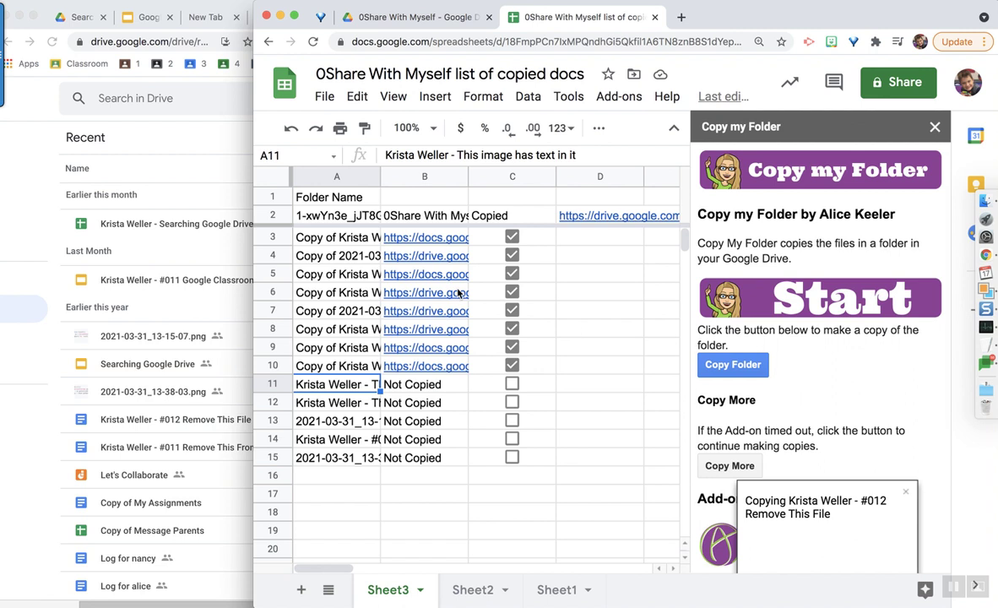
left_click(425, 274)
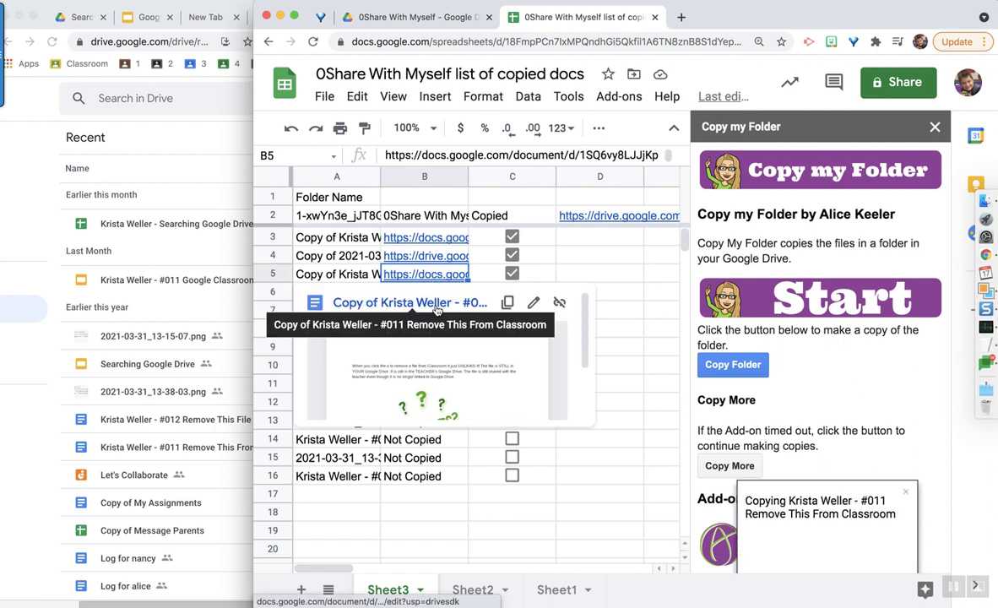
left_click(600, 237)
left_click(418, 17)
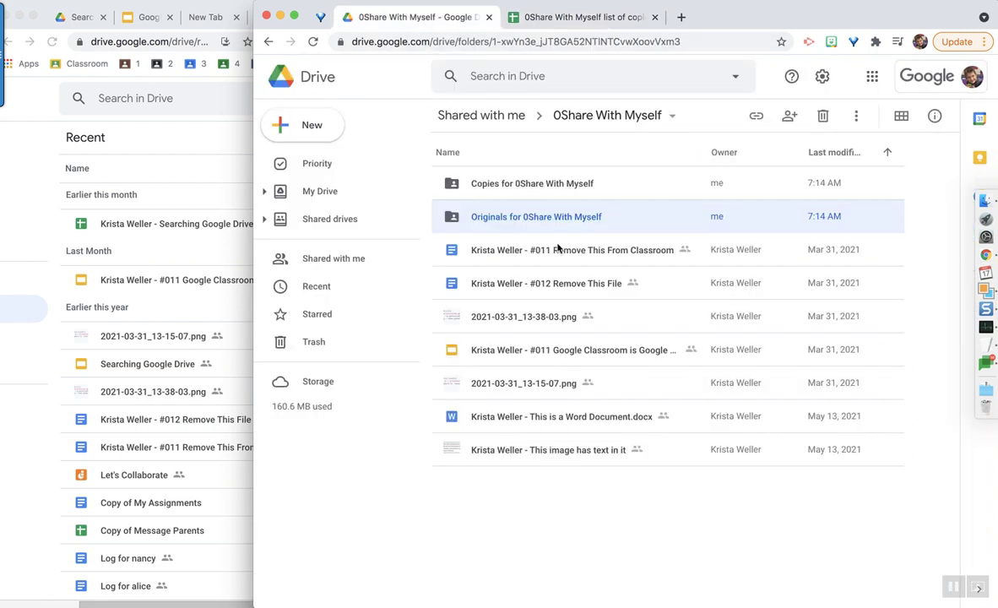
- Look inside Copies for 0Share With Myself, then go back to the copied-docs spreadsheet
double_click(525, 185)
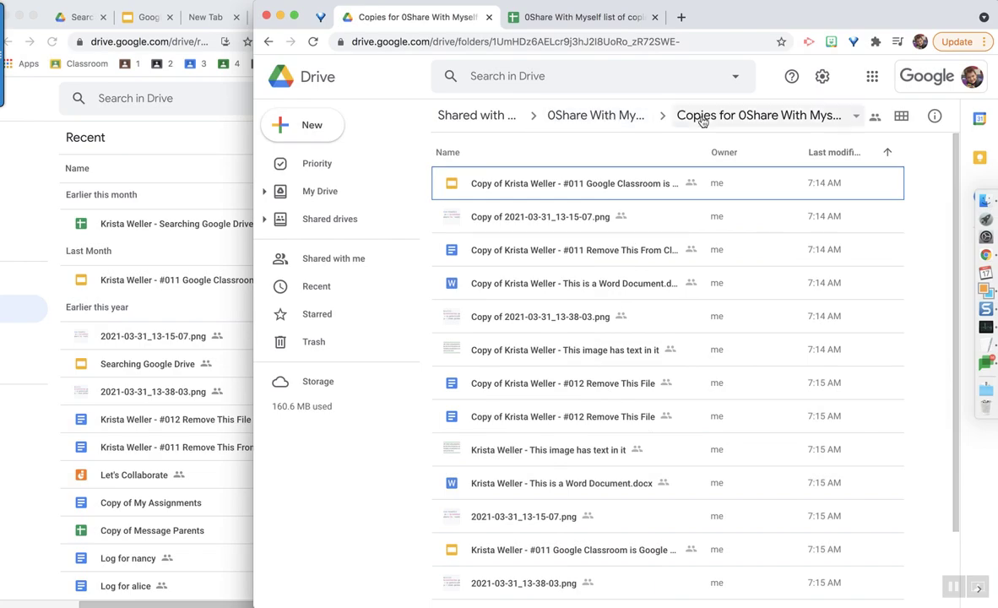
left_click(629, 116)
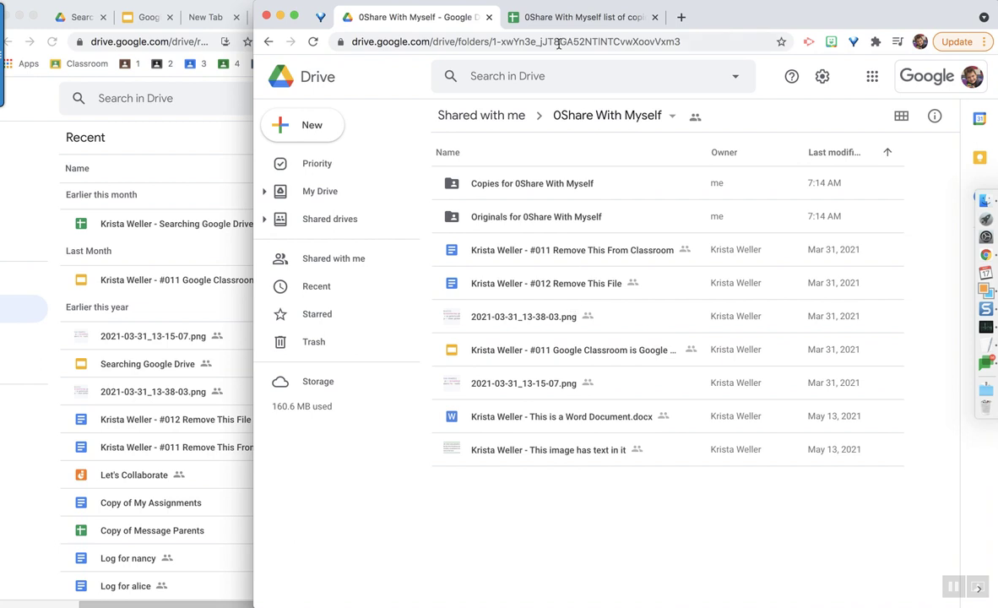
left_click(562, 17)
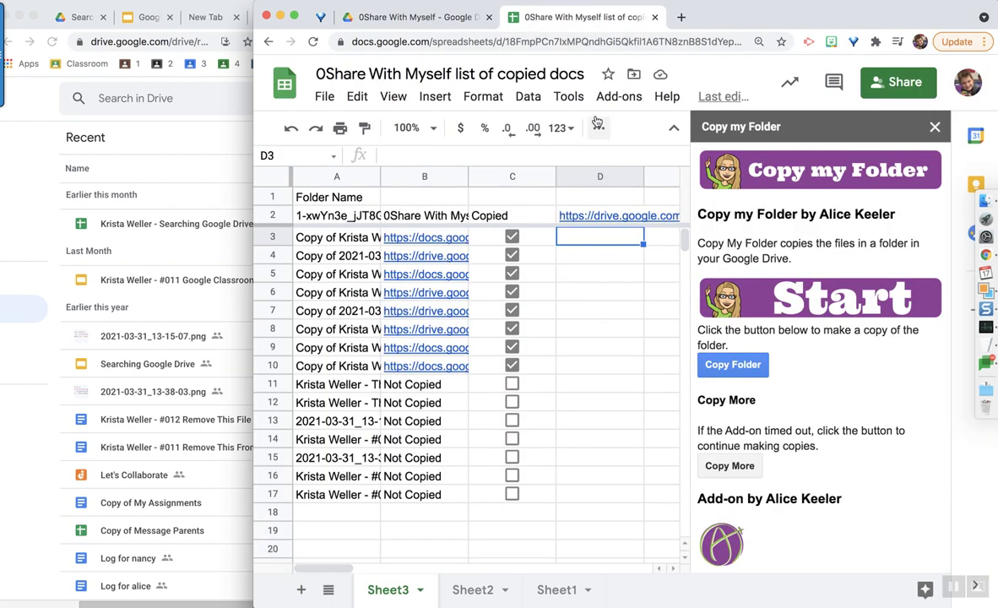